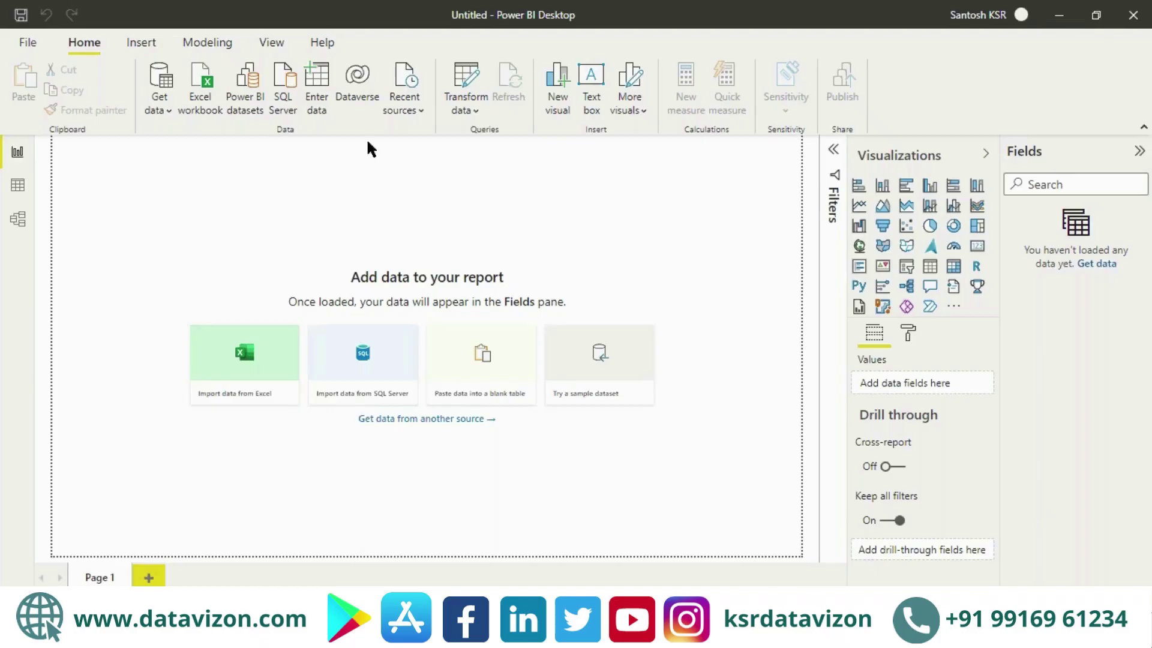
# Connect to the Emp_Training_Data Excel workbook from the Desktop.
pyautogui.click(166, 114)
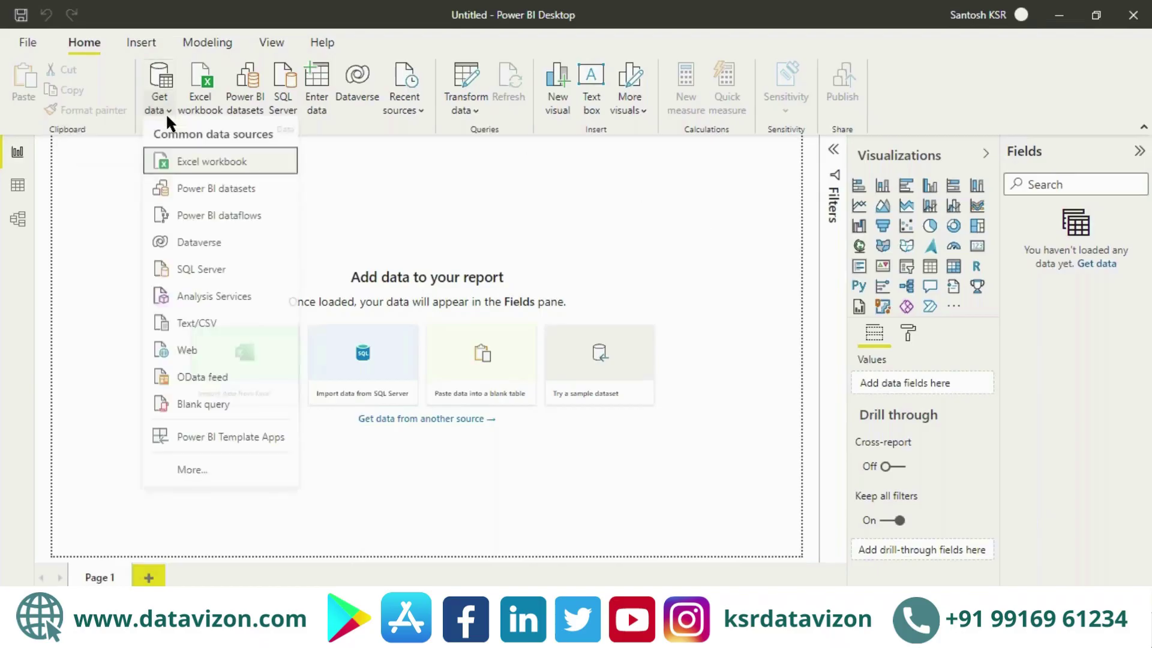
pyautogui.click(196, 164)
pyautogui.click(280, 125)
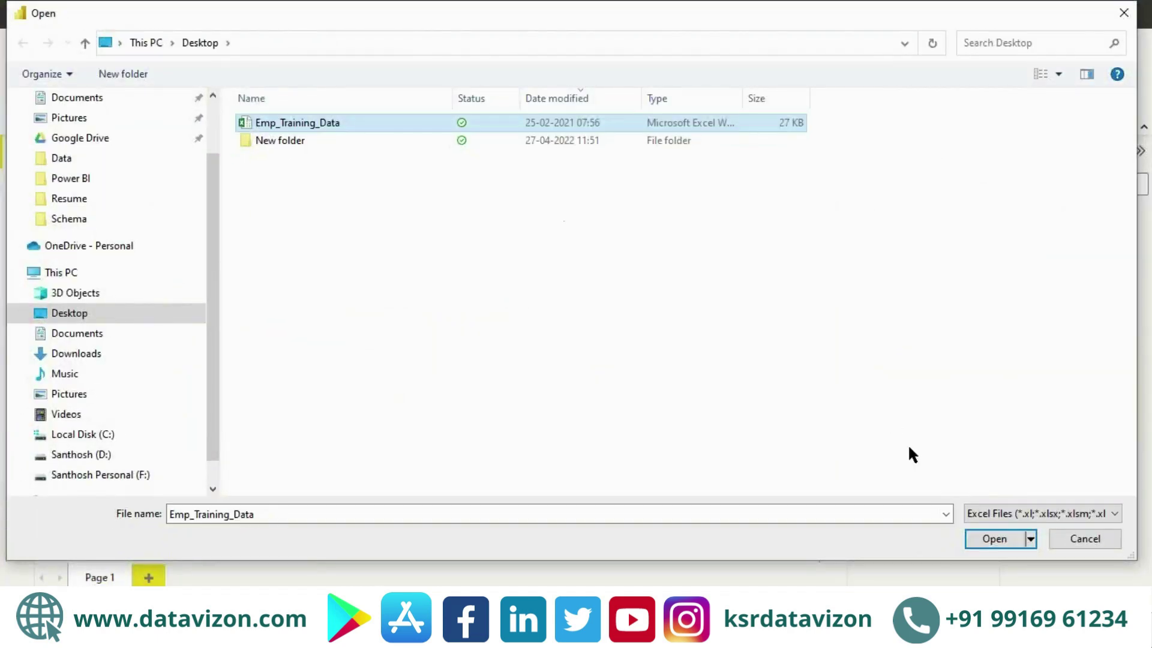
pyautogui.click(974, 535)
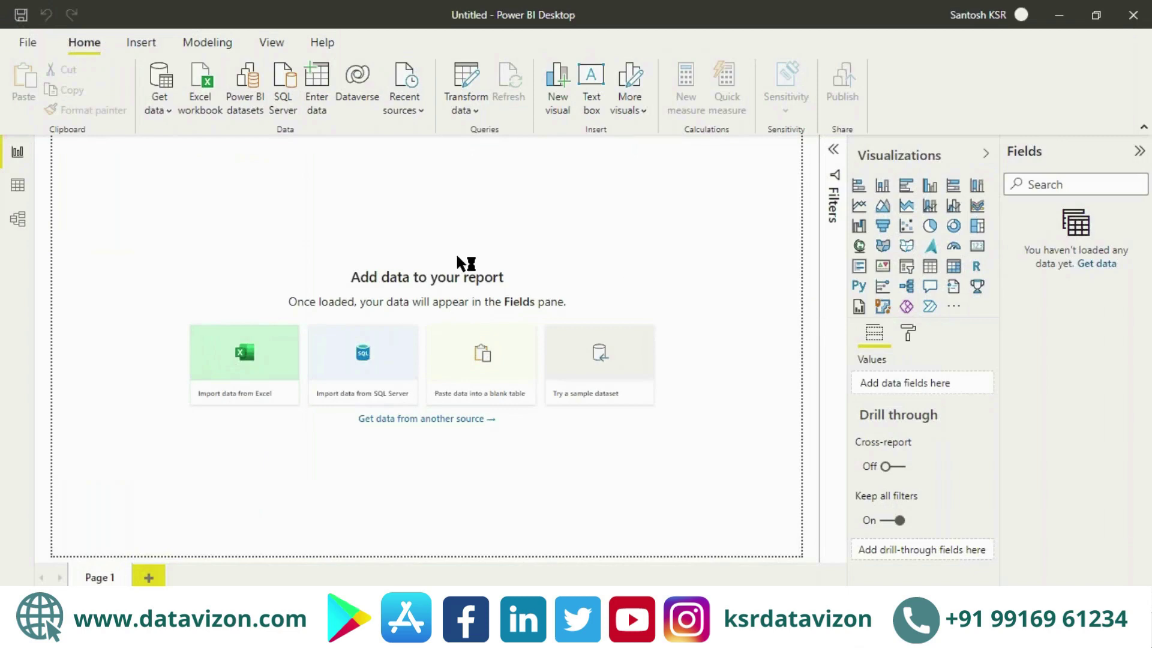
# Tick the Emp sheet in the Navigator and scroll through its employee preview.
pyautogui.click(257, 172)
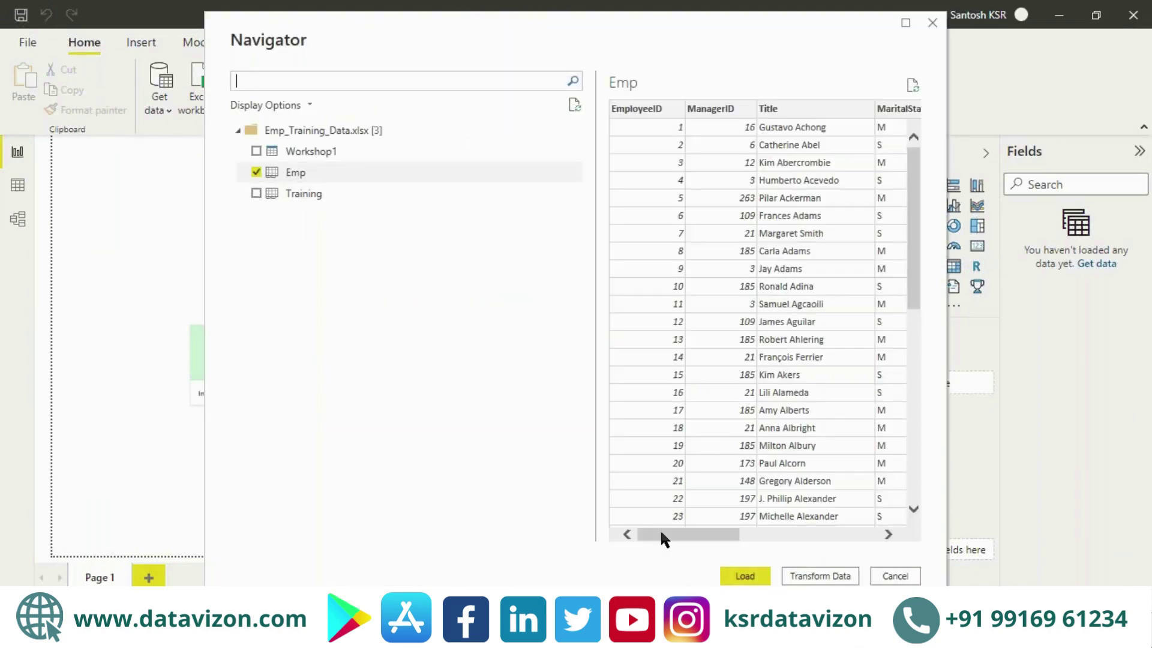
pyautogui.moveTo(664, 539); pyautogui.dragTo(812, 536)
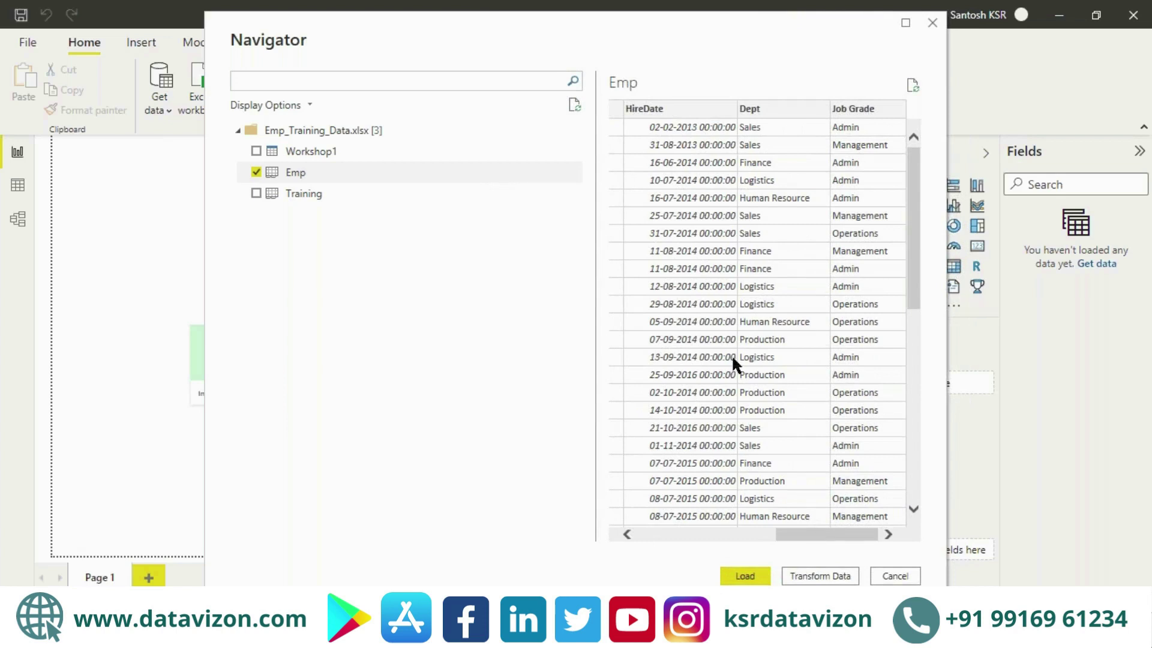
pyautogui.moveTo(790, 534); pyautogui.dragTo(650, 530)
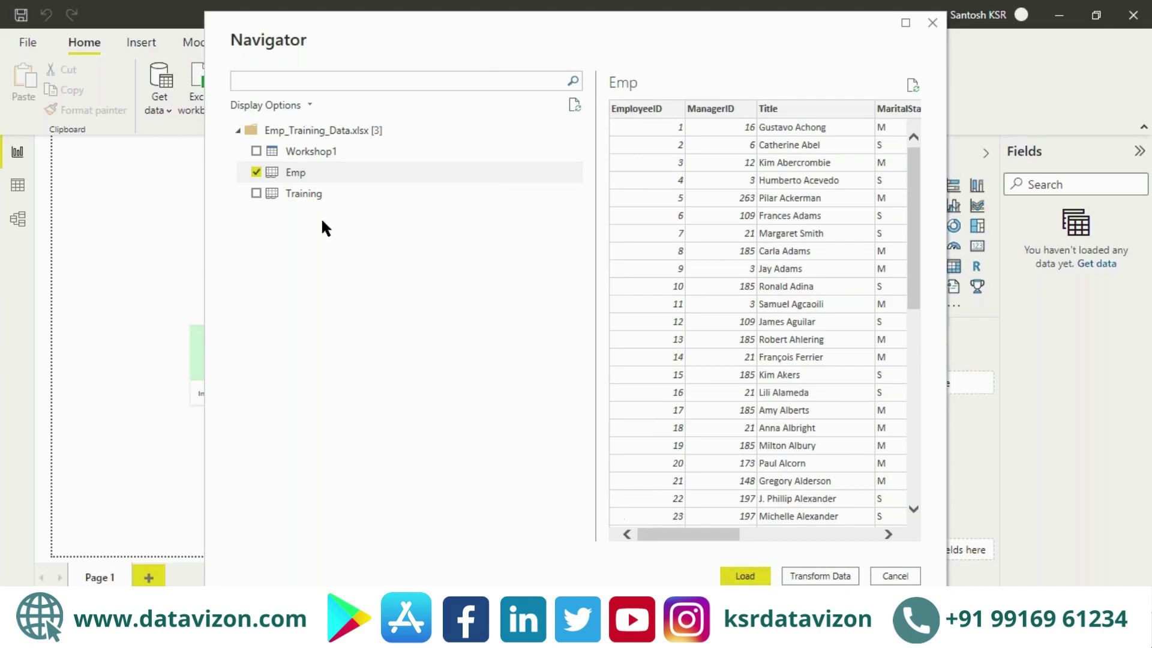
# Preview the Training sheet in the Navigator instead of Emp, scrolling across its columns.
pyautogui.click(256, 172)
pyautogui.click(256, 193)
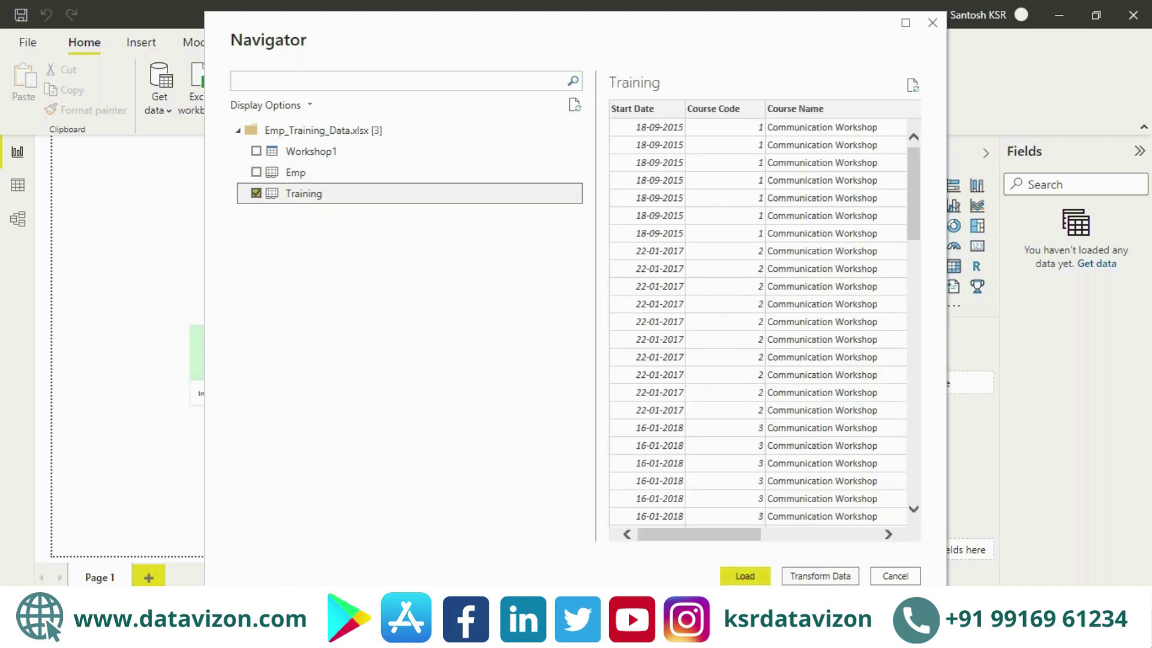
pyautogui.moveTo(677, 542); pyautogui.dragTo(557, 536)
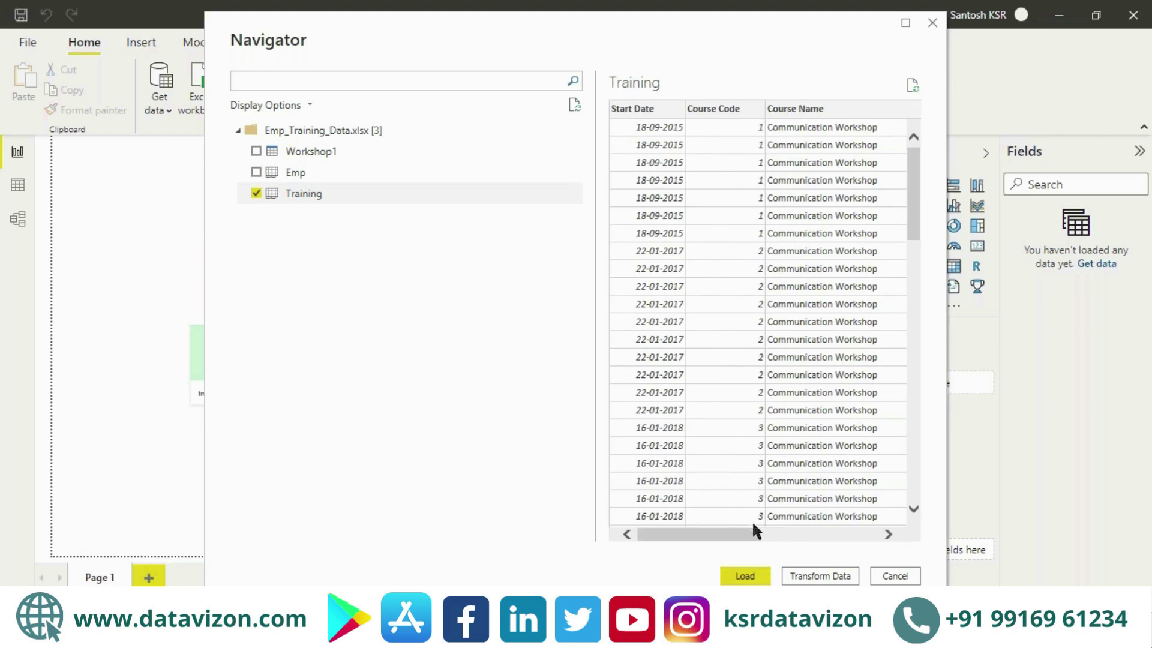
pyautogui.moveTo(726, 537); pyautogui.dragTo(847, 552)
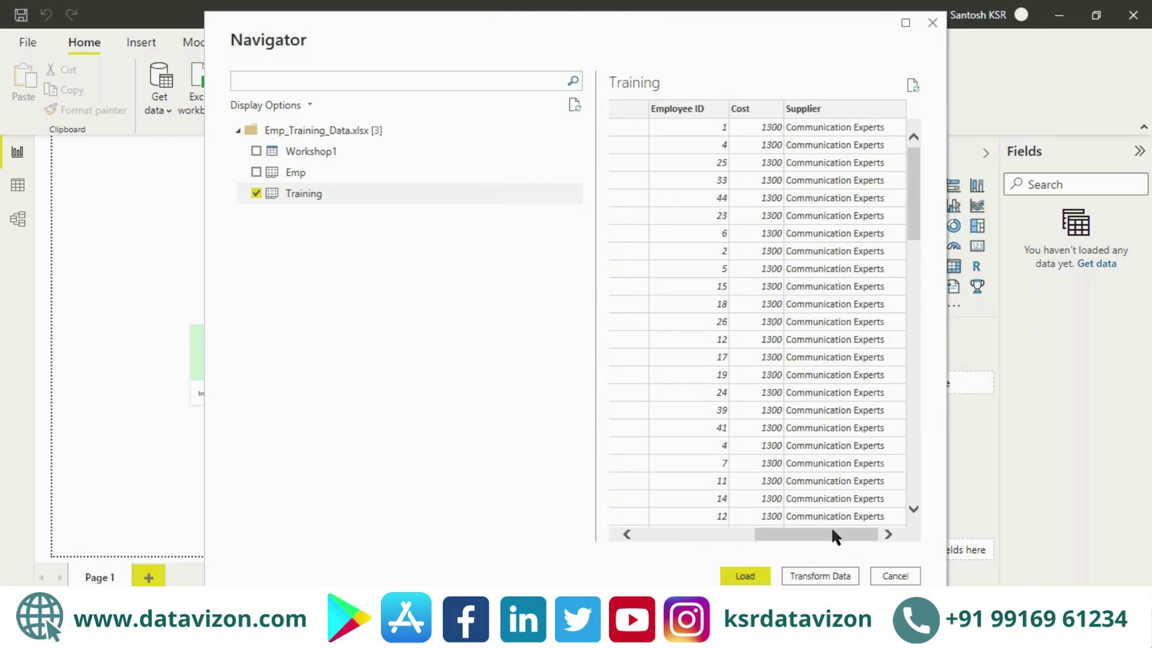
pyautogui.moveTo(833, 535); pyautogui.dragTo(717, 534)
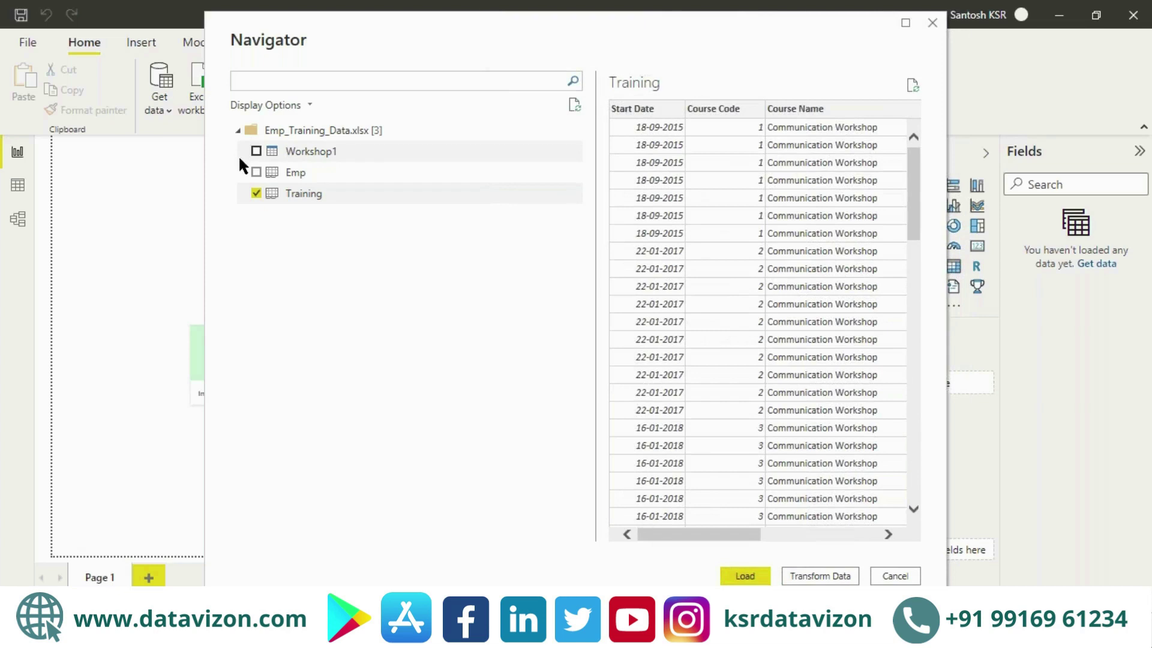
# Select both the Emp and Training tables and load them.
pyautogui.click(256, 193)
pyautogui.click(256, 172)
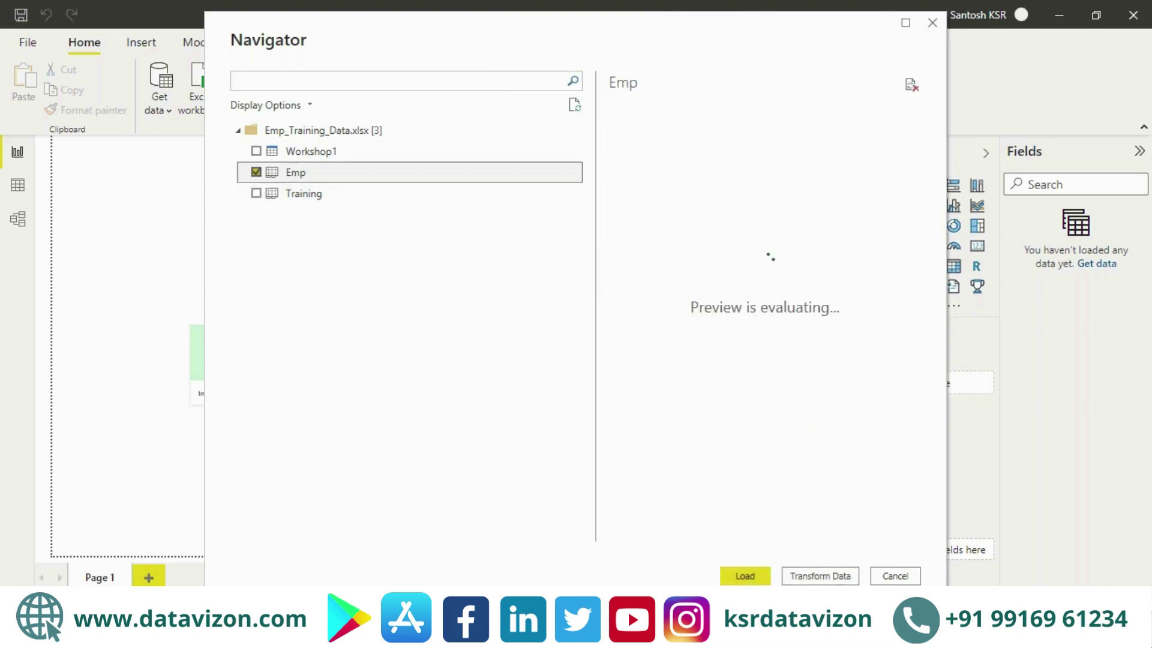
pyautogui.click(256, 193)
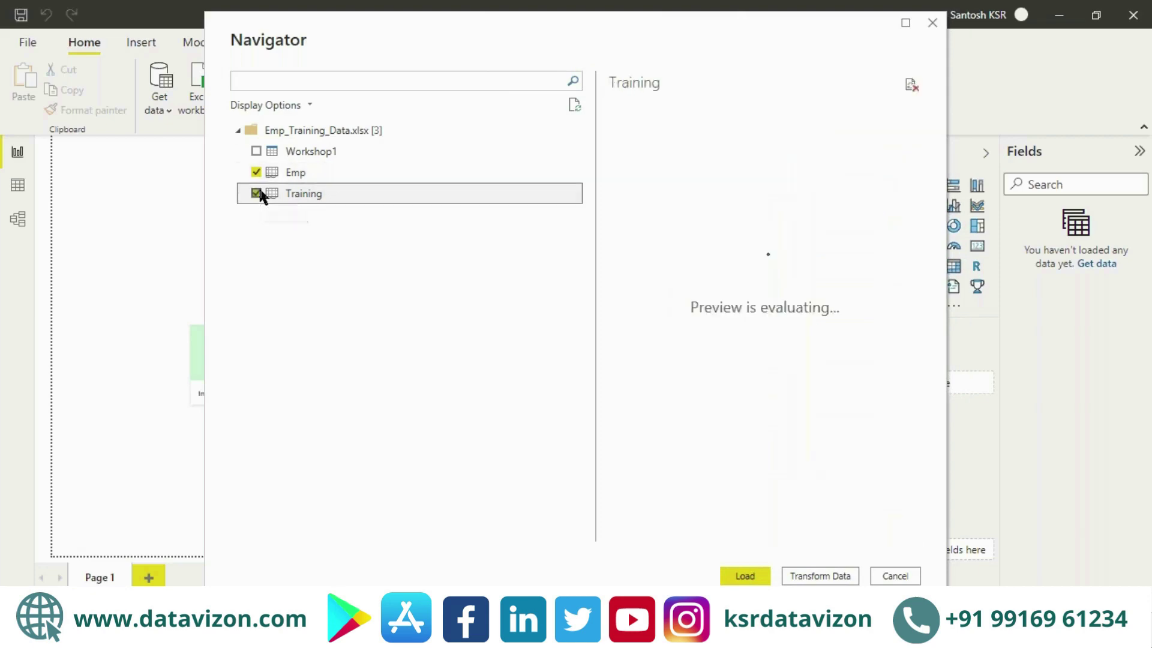
pyautogui.click(744, 576)
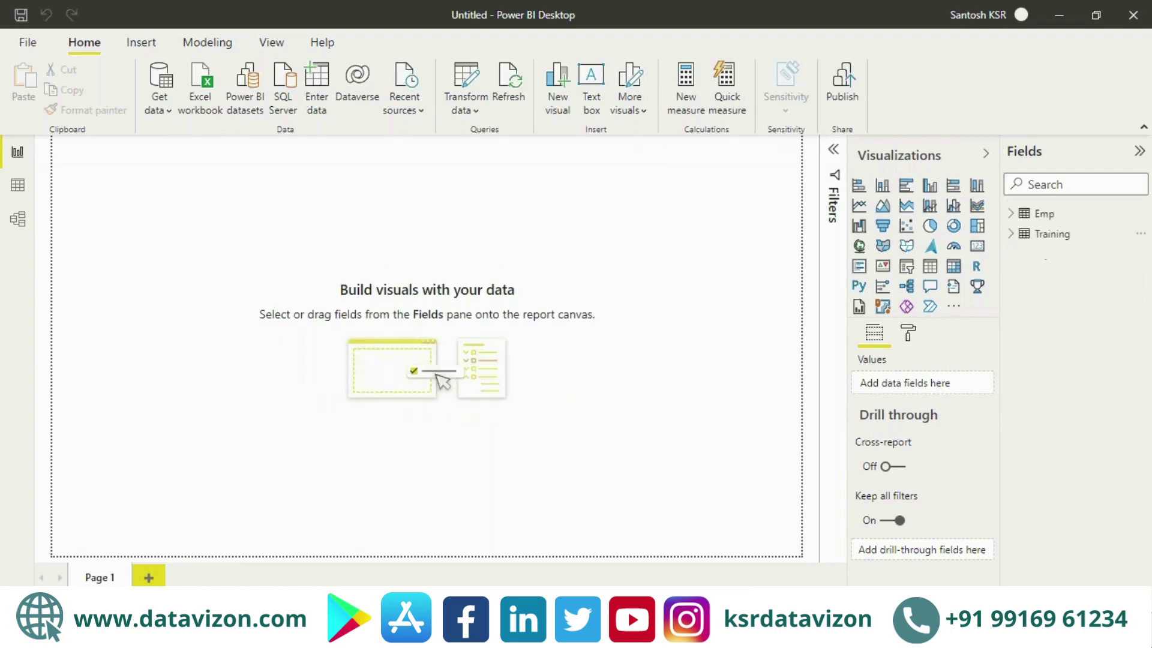
# Show the Emp table's rows in Data view.
pyautogui.click(1045, 217)
pyautogui.click(18, 191)
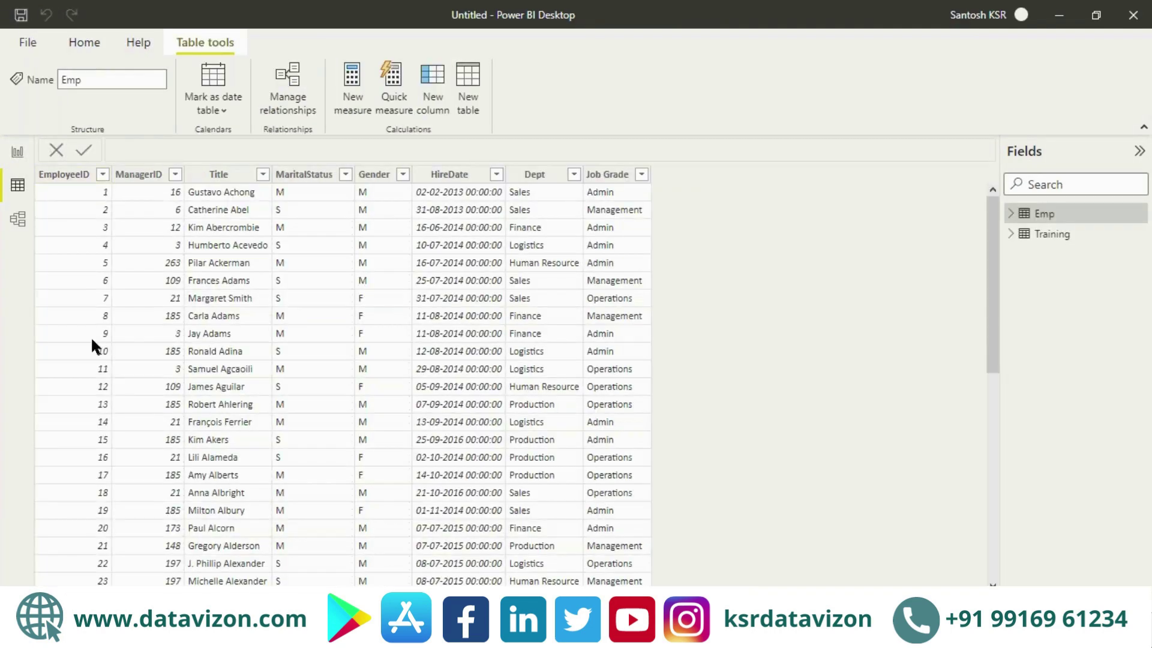
pyautogui.scroll(-9, 91, 360)
pyautogui.scroll(7, 91, 360)
pyautogui.scroll(2, 92, 360)
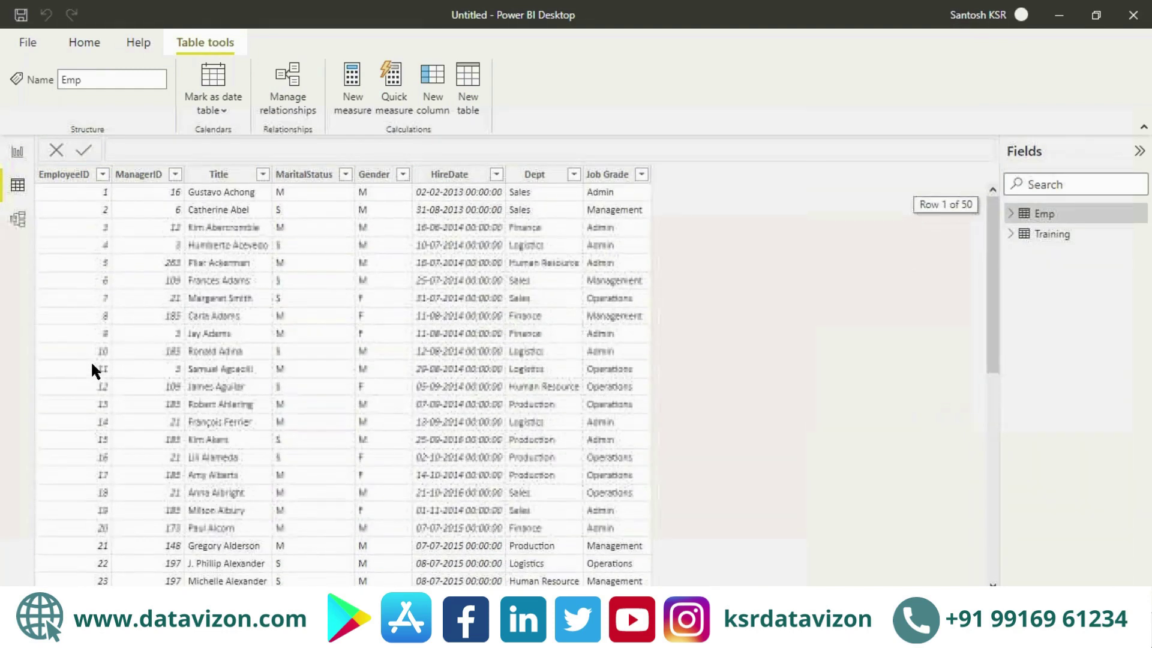
# Filter the Training table's Employee ID column to only 1.
pyautogui.click(1054, 236)
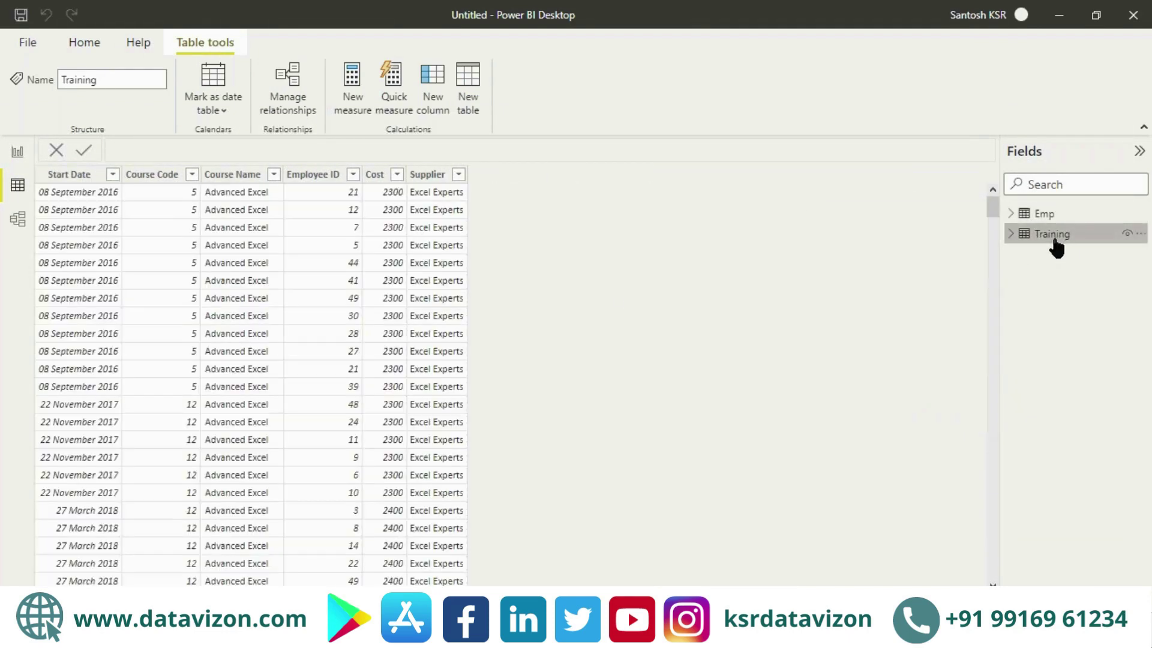
pyautogui.click(352, 175)
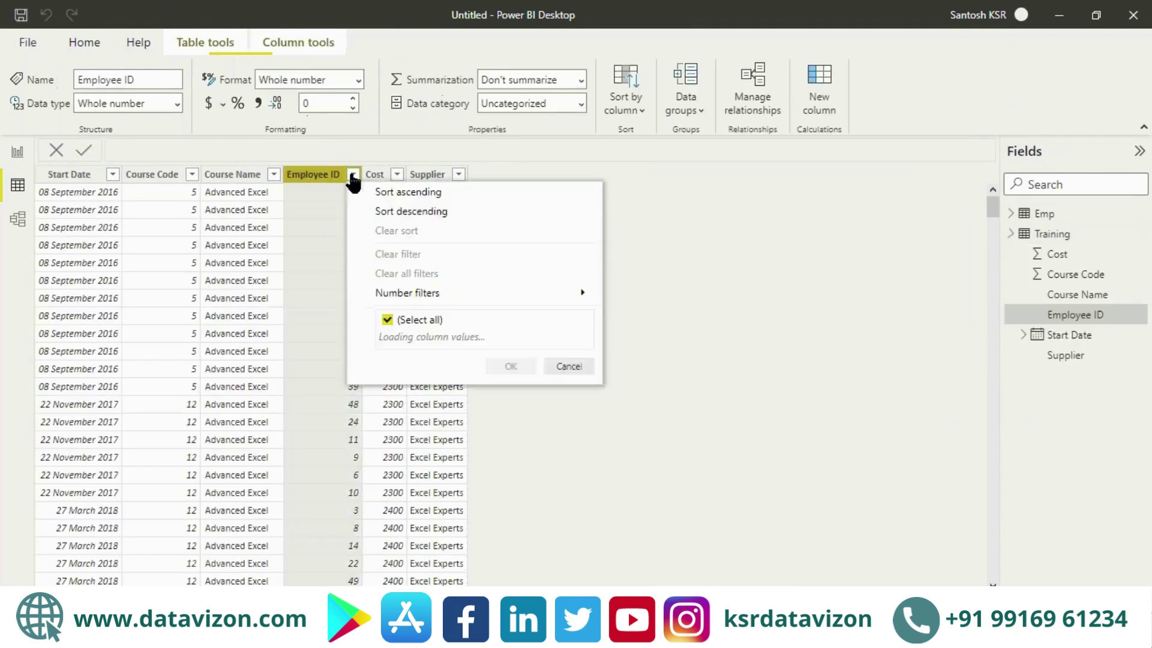
pyautogui.click(388, 270)
pyautogui.click(386, 289)
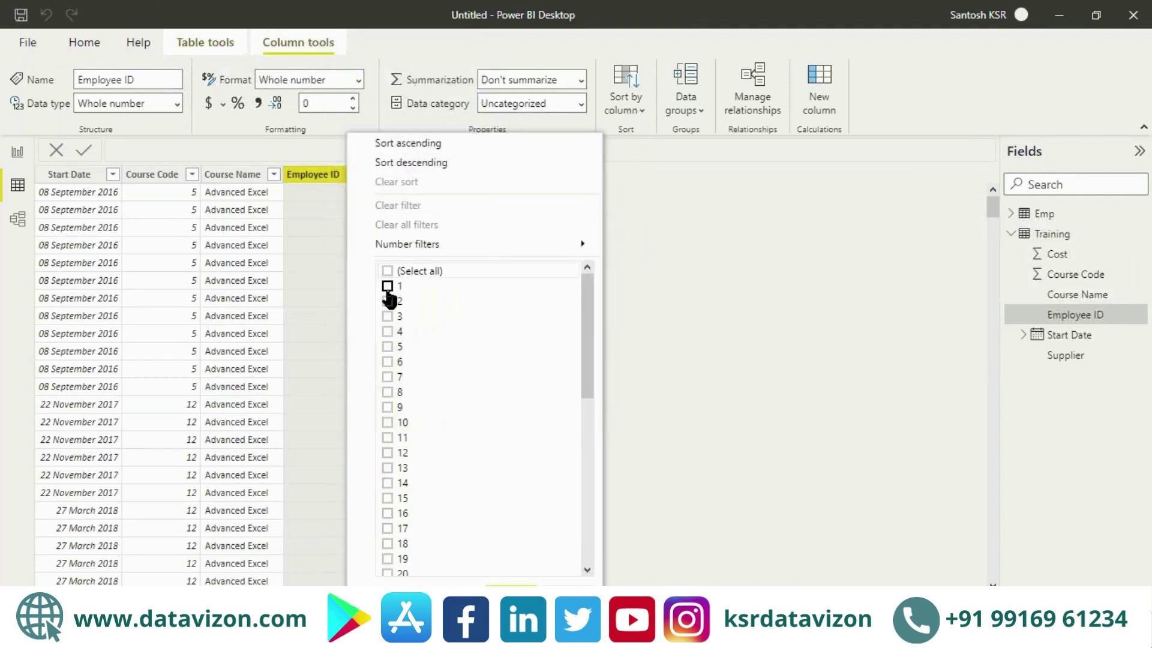
pyautogui.click(510, 593)
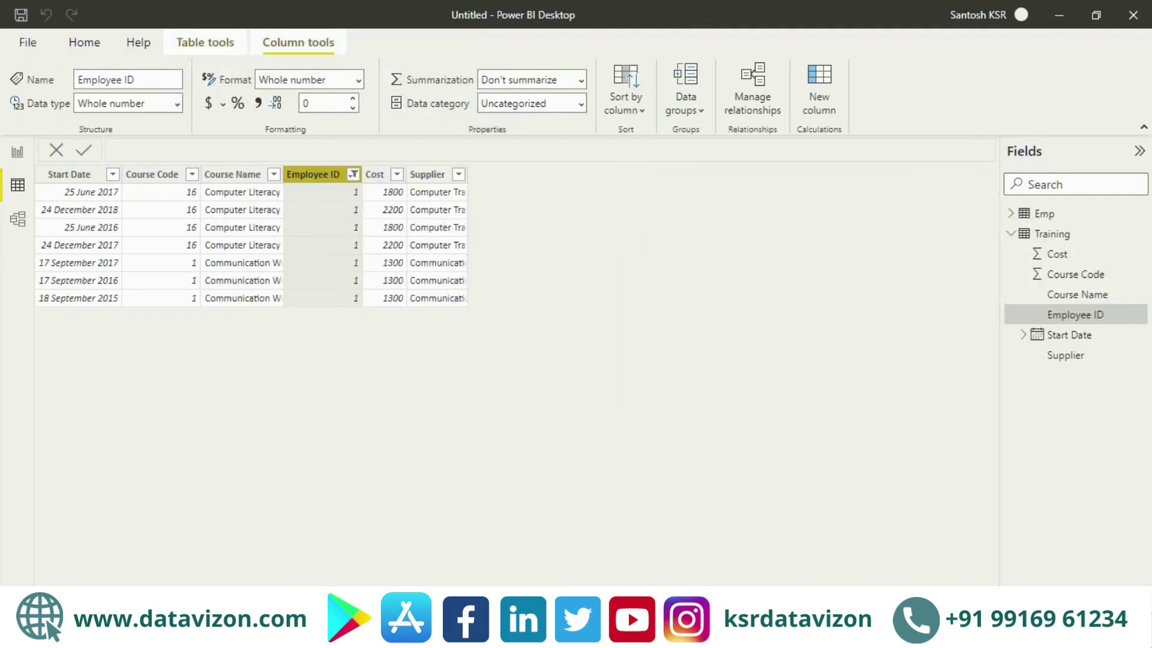
# Filter the Emp table's EmployeeID column to only 1, then return to Training.
pyautogui.click(1047, 214)
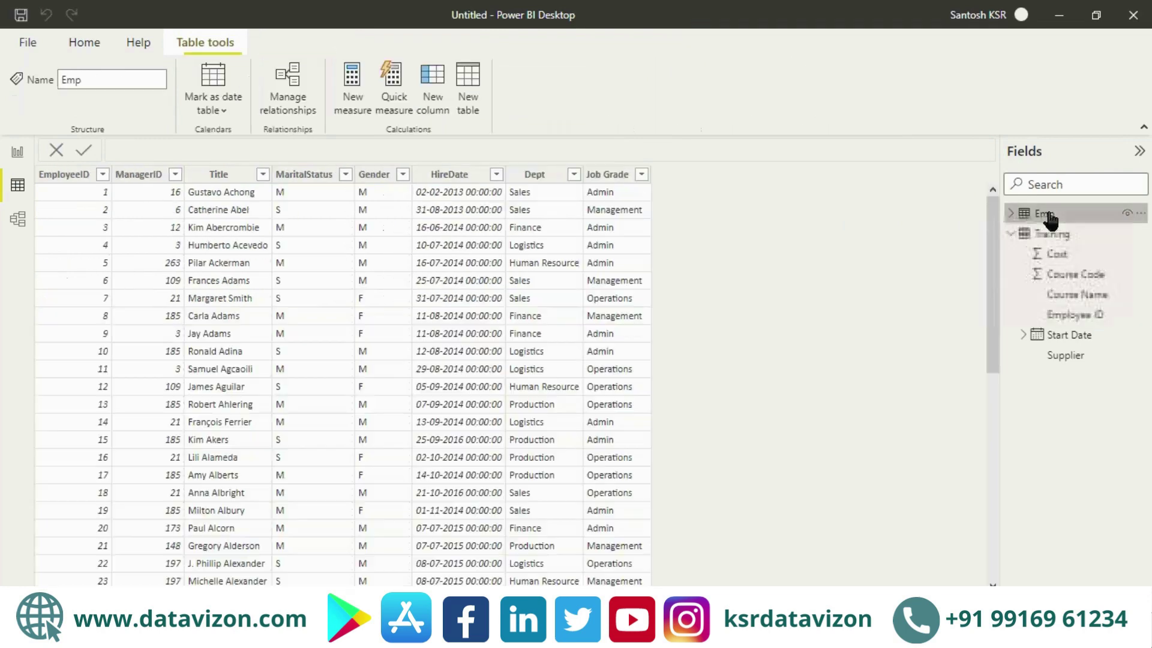
pyautogui.click(103, 175)
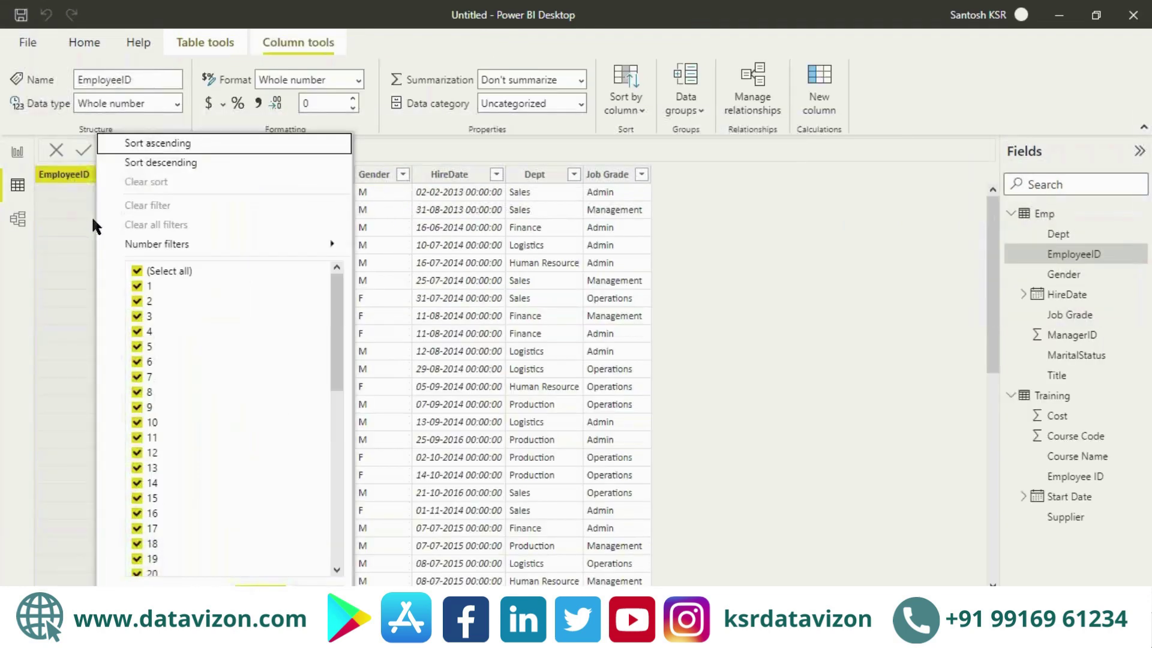
pyautogui.click(137, 270)
pyautogui.click(137, 286)
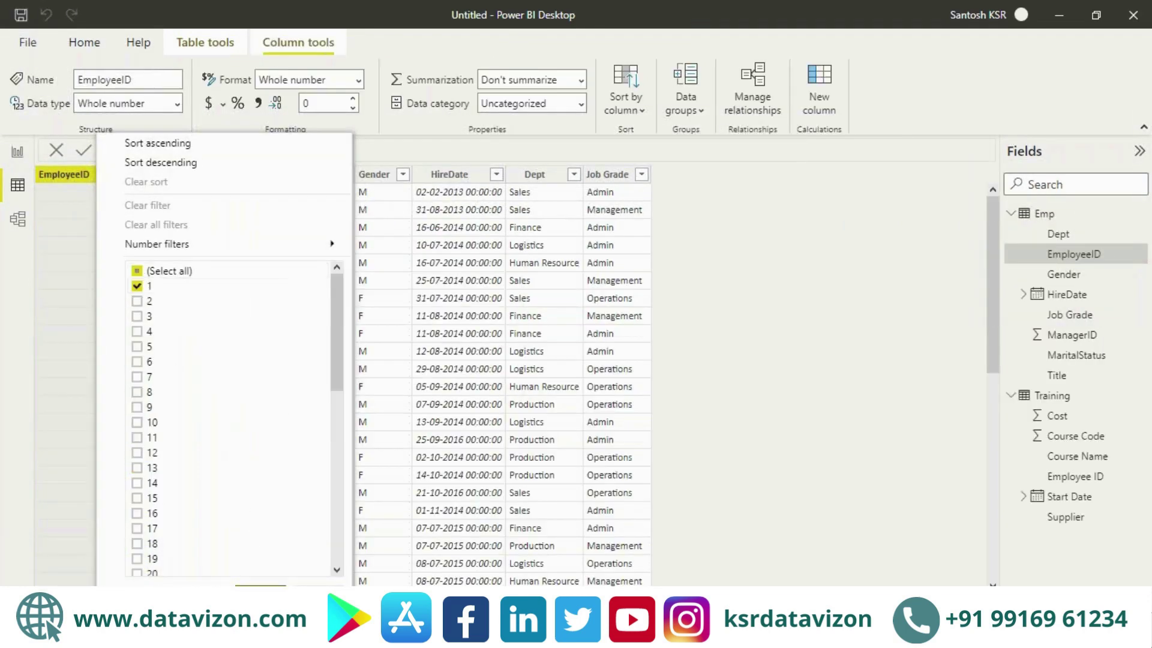
pyautogui.click(260, 593)
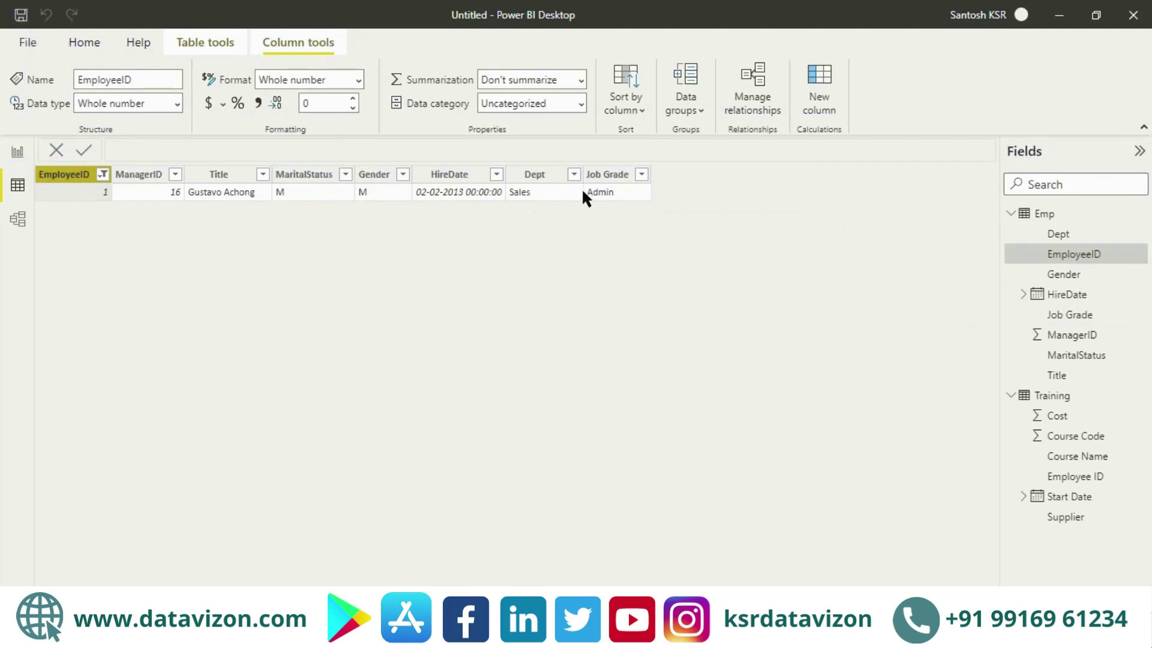
pyautogui.click(1011, 213)
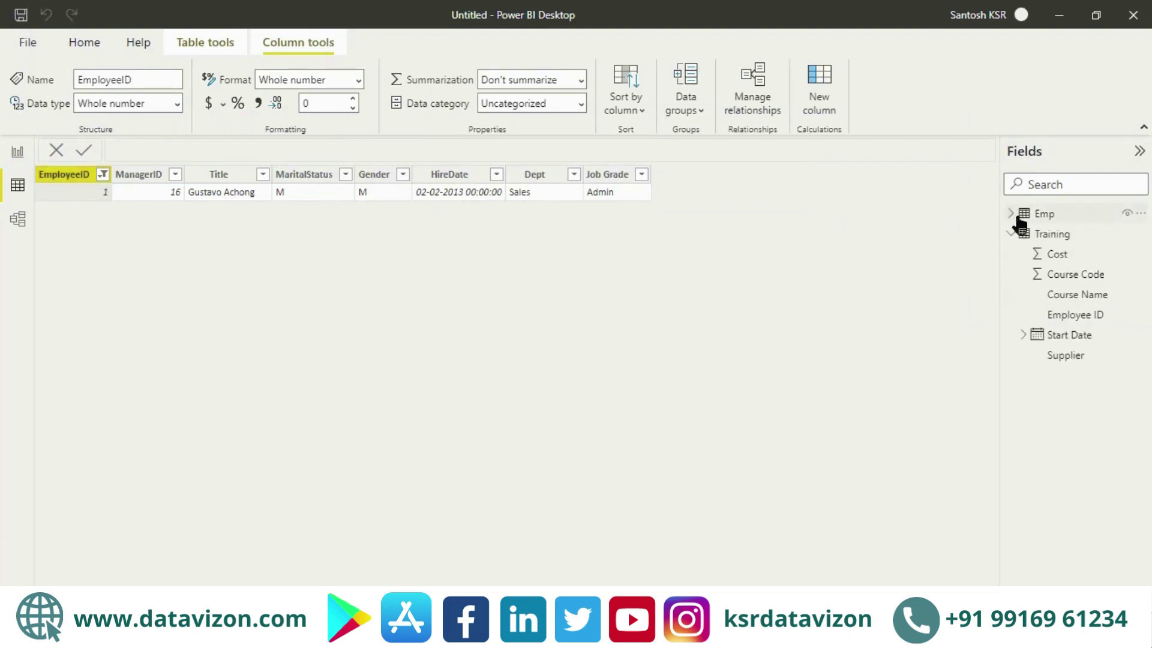
pyautogui.click(1043, 237)
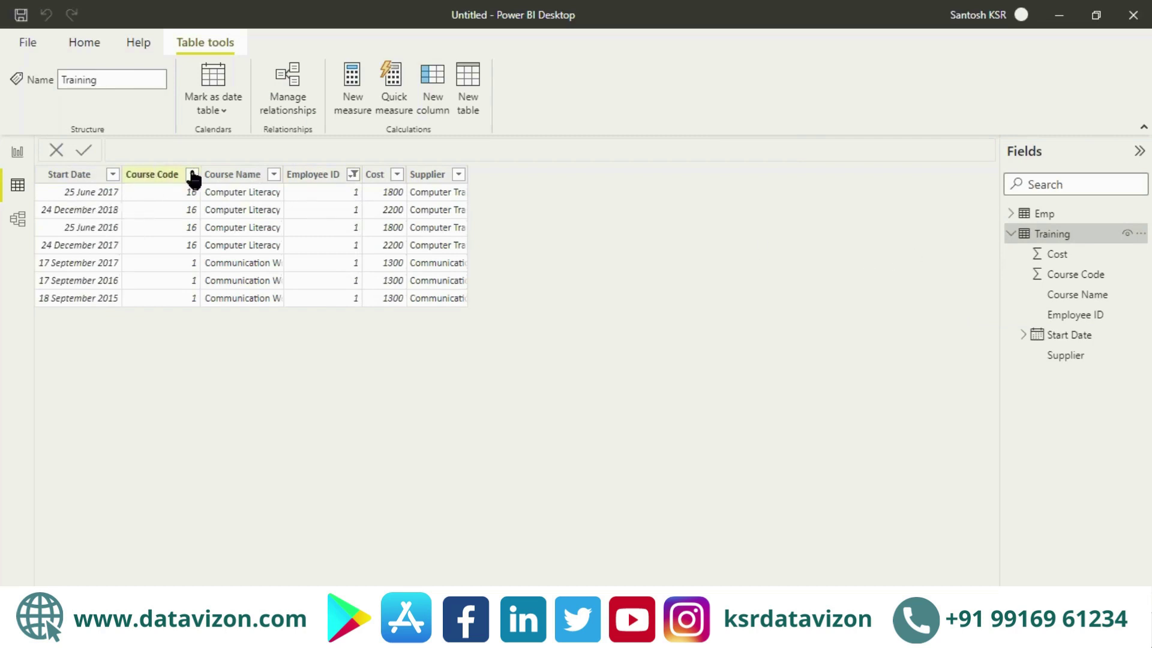
# Restore all values in Training's Employee ID filter and Emp's EmployeeID filter.
pyautogui.click(353, 174)
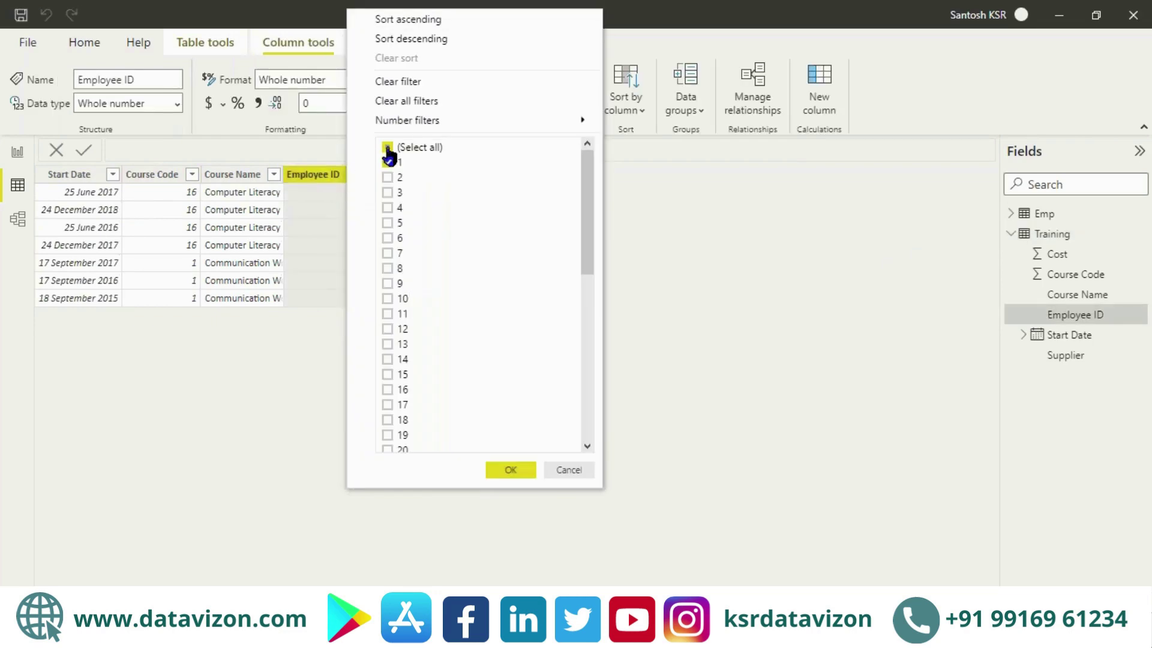
pyautogui.click(388, 148)
pyautogui.click(512, 470)
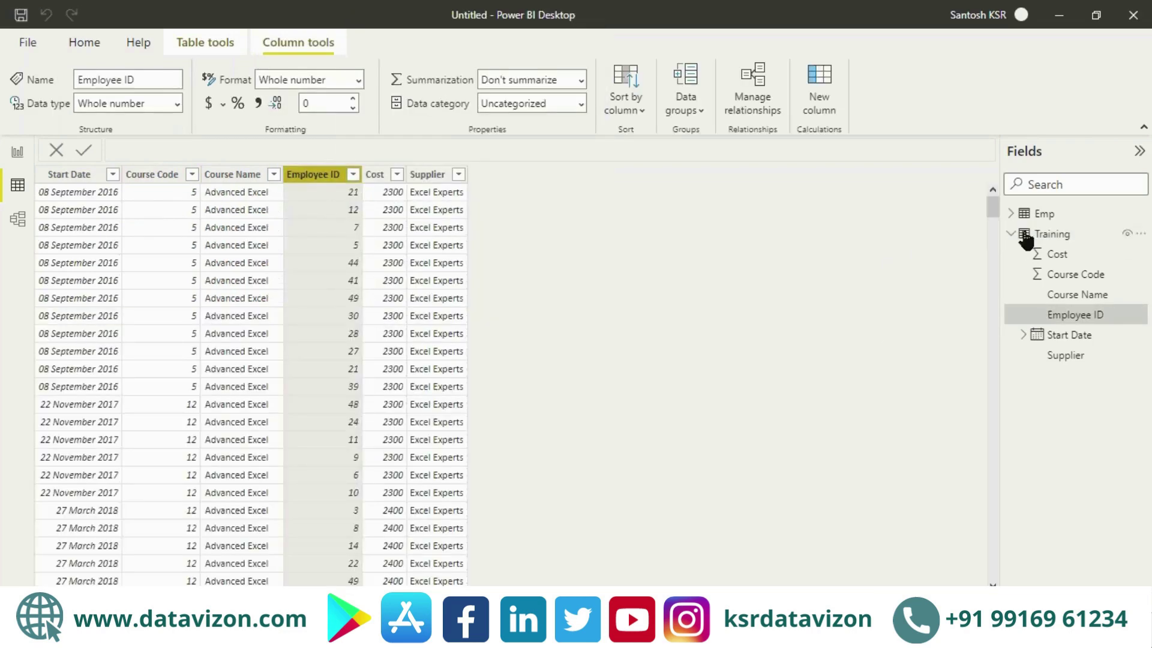
pyautogui.click(1044, 215)
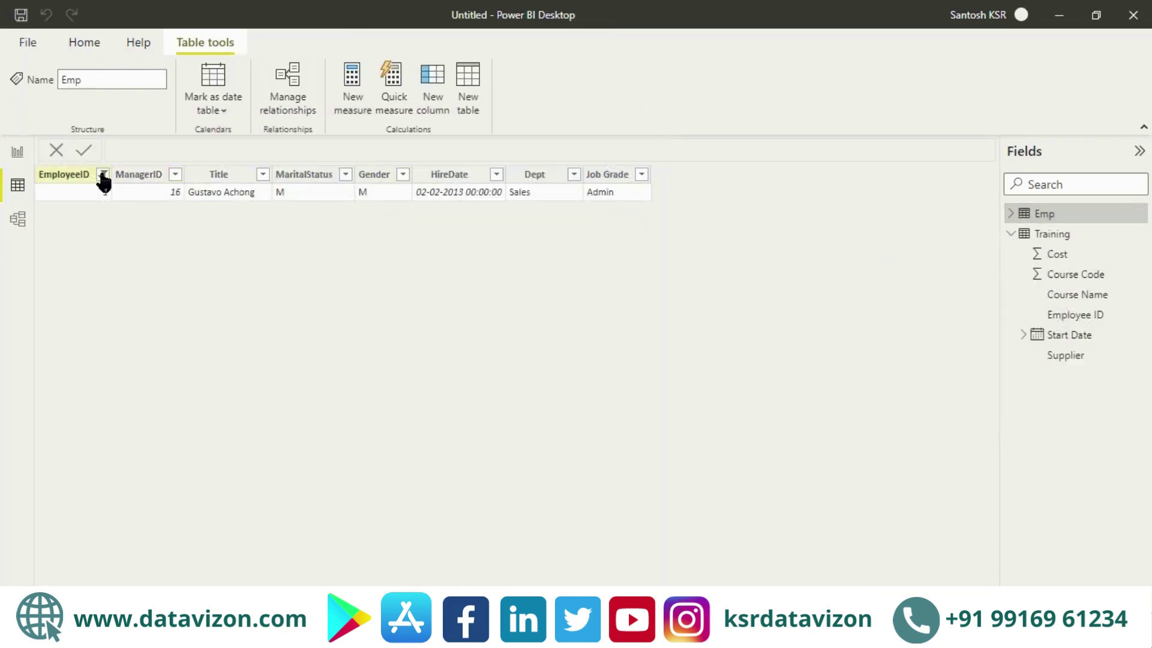
pyautogui.click(102, 175)
pyautogui.click(137, 148)
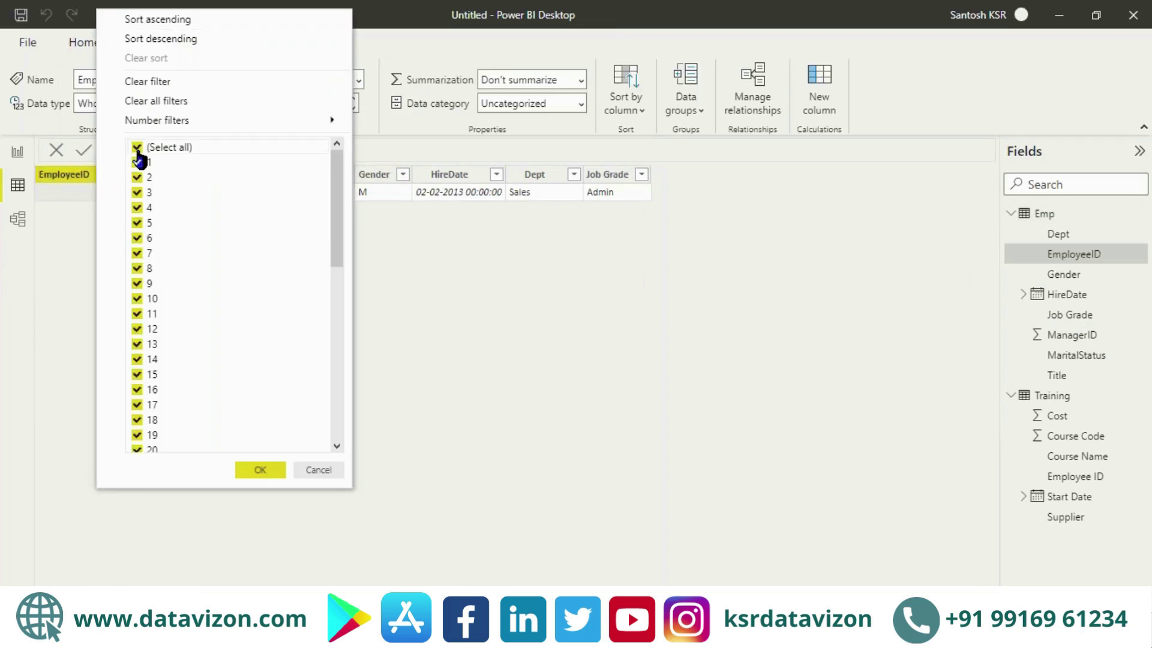
pyautogui.click(251, 469)
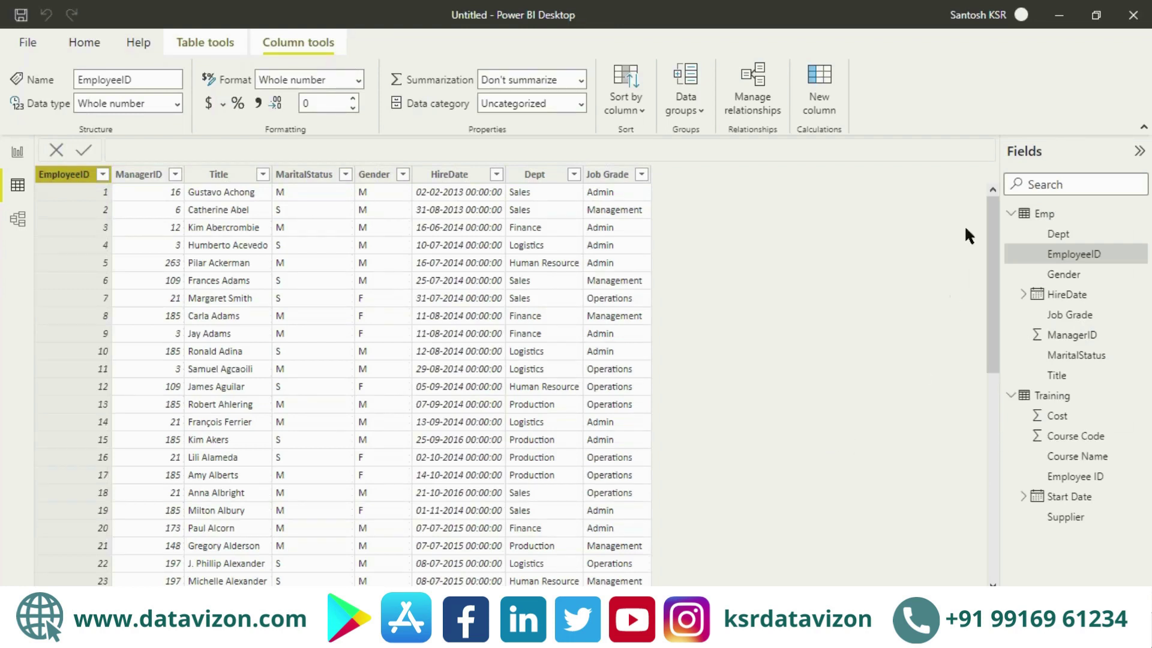
# Collapse the Emp and Training field lists in the Fields pane.
pyautogui.click(1010, 213)
pyautogui.click(1011, 233)
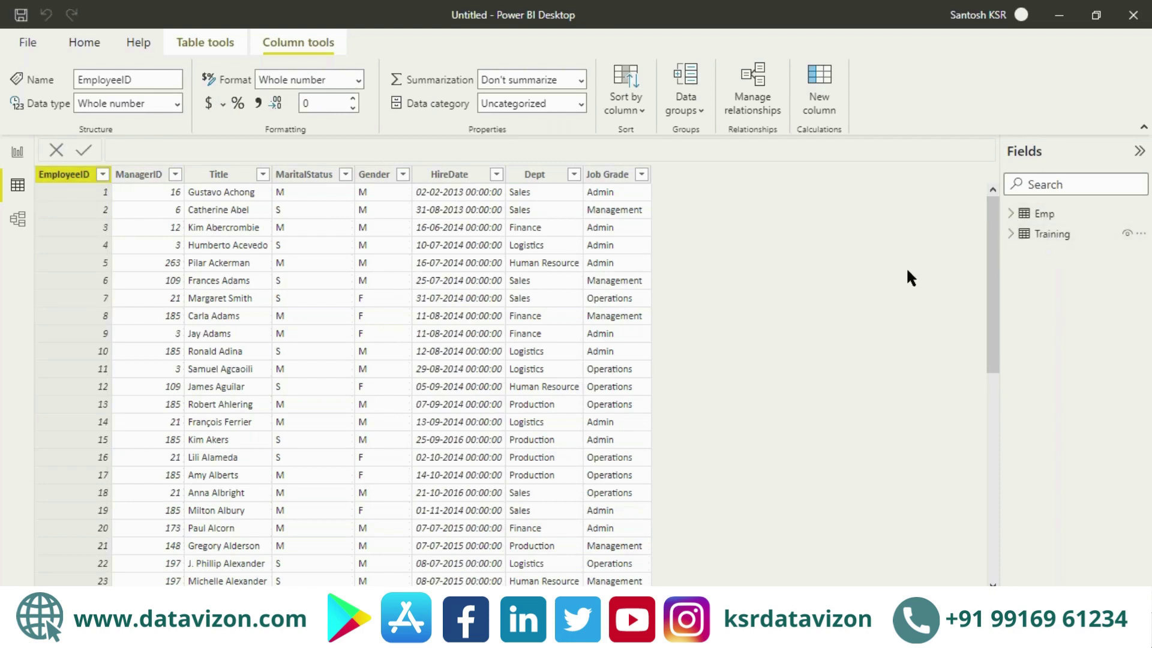
pyautogui.click(90, 40)
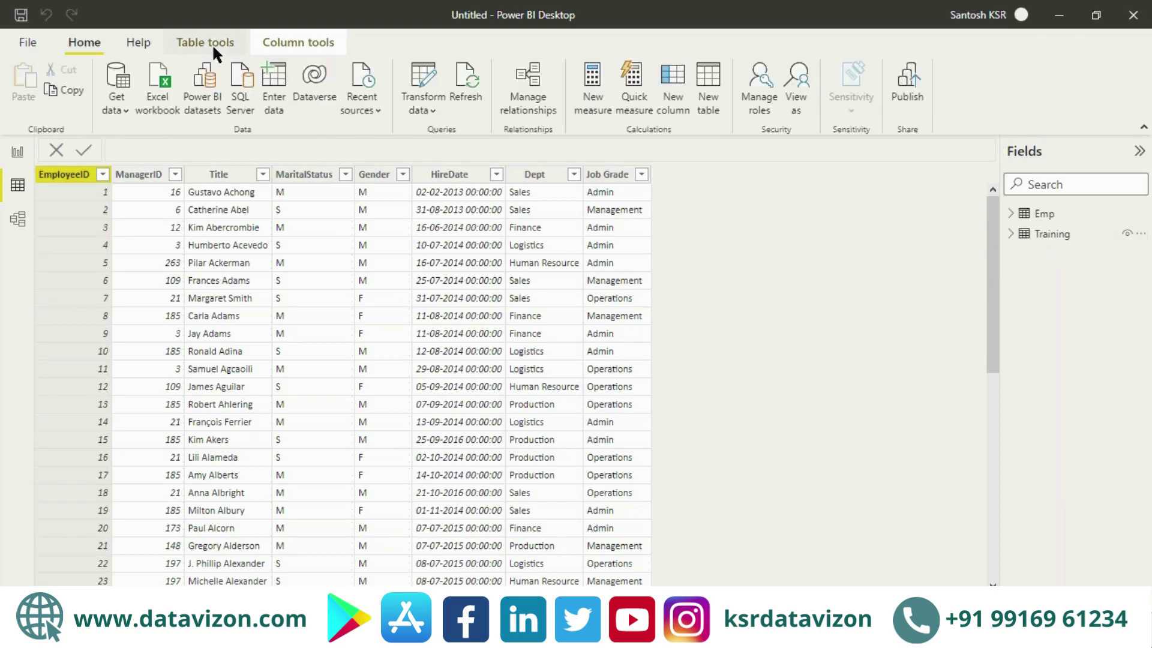
# Open Power Query Editor via Transform data and view the Training, then Emp queries.
pyautogui.click(431, 112)
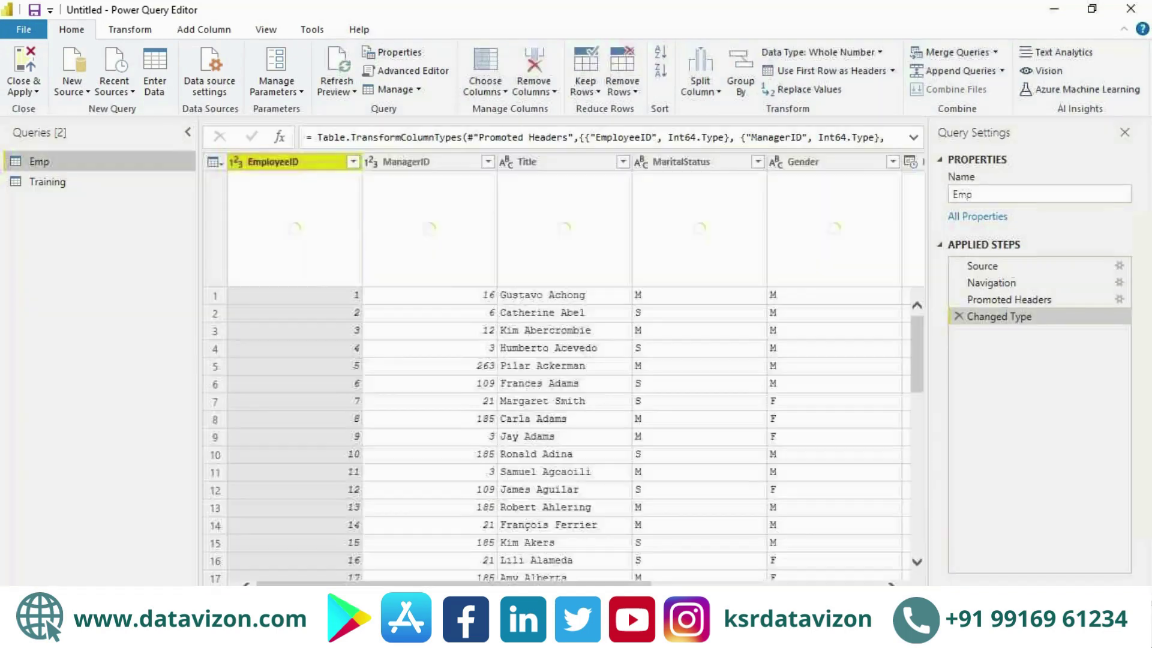
pyautogui.moveTo(474, 635)
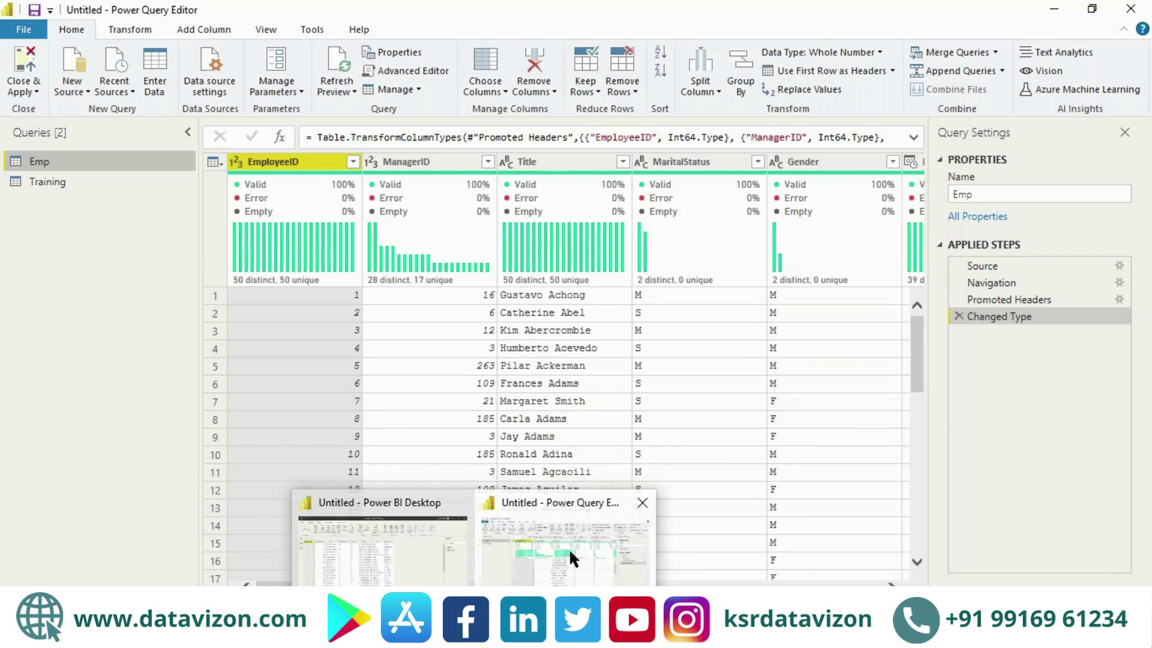
pyautogui.click(46, 180)
pyautogui.click(41, 161)
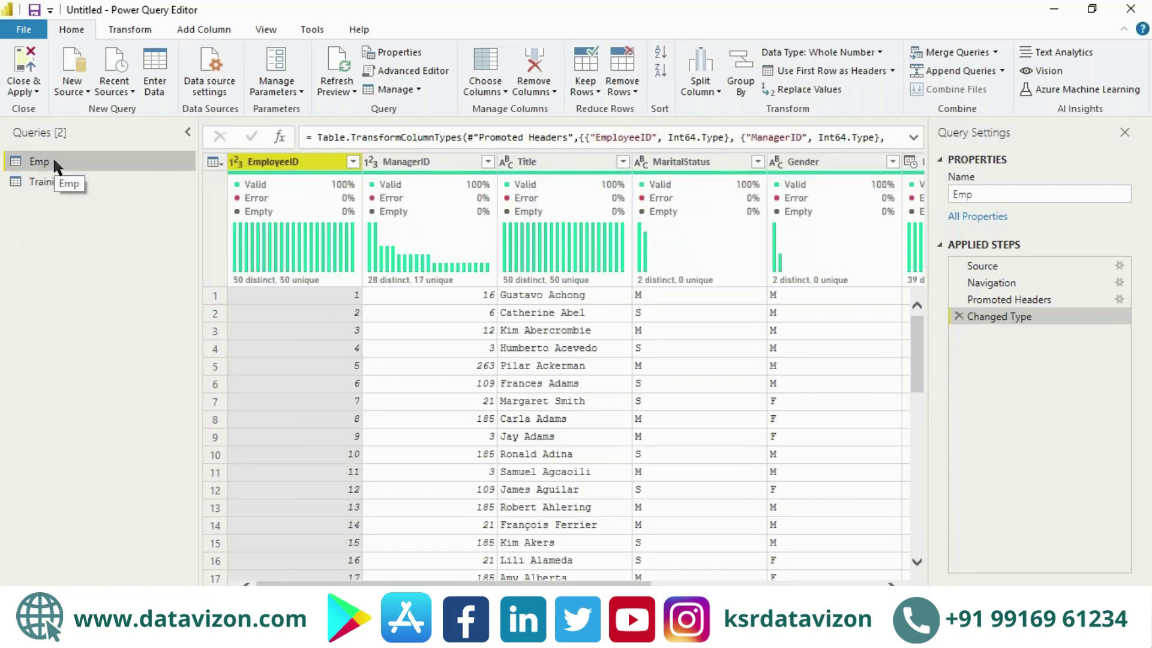
# Merge Emp with Training as a new query, matching EmployeeID to Employee ID, Left Outer.
pyautogui.click(995, 52)
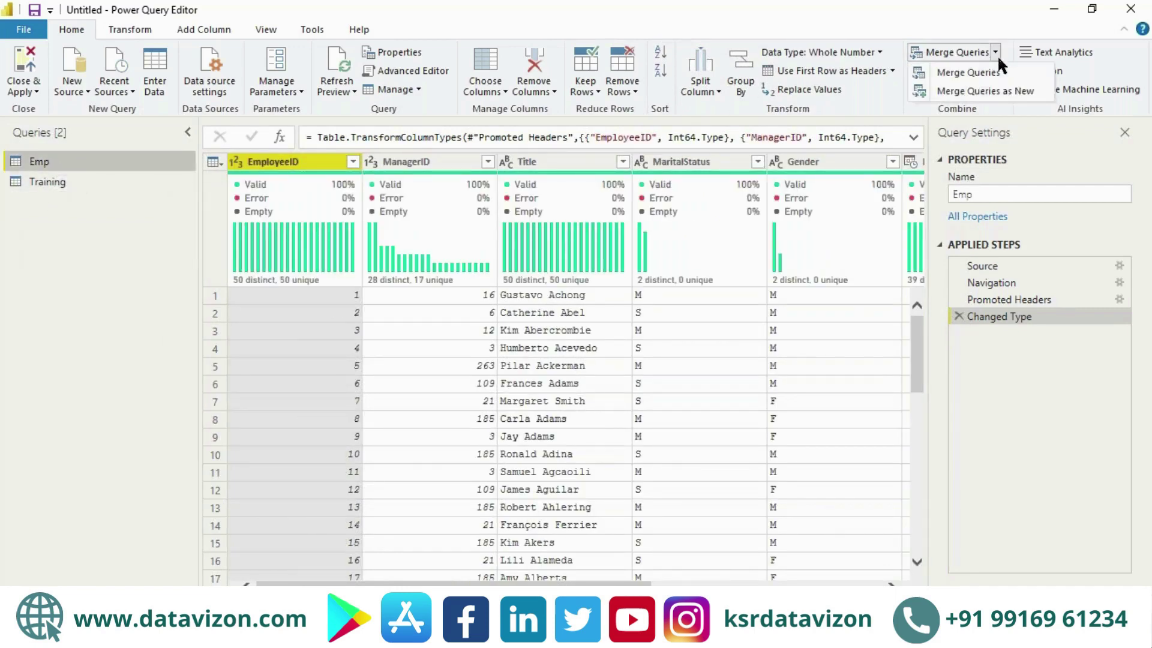
pyautogui.click(987, 90)
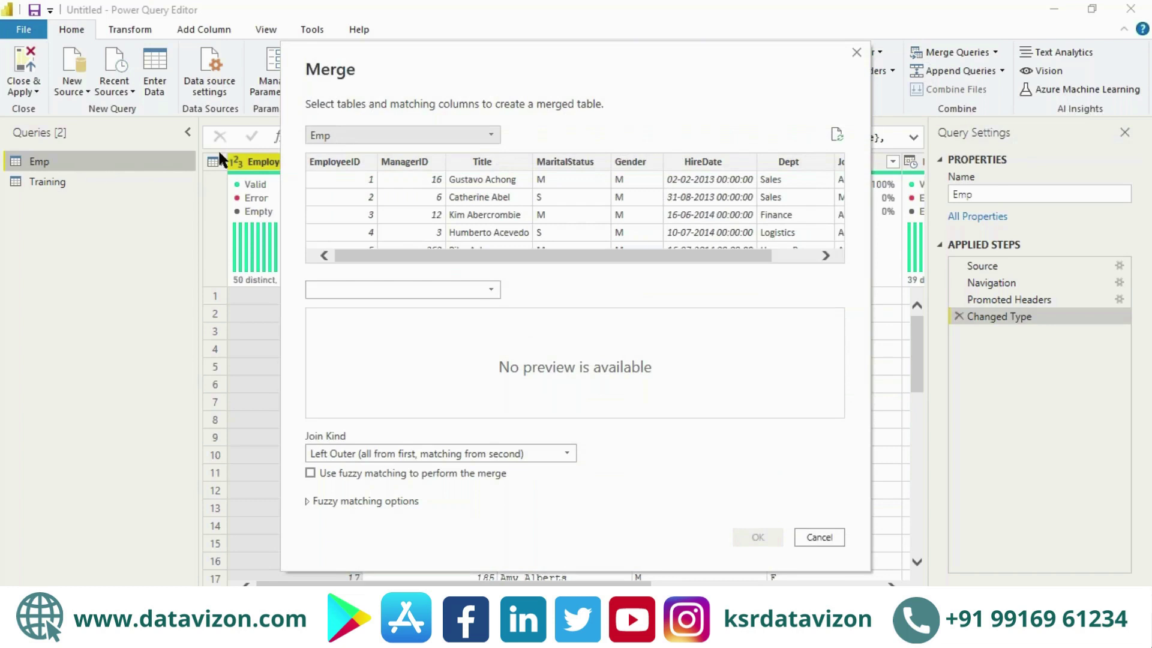
pyautogui.click(370, 283)
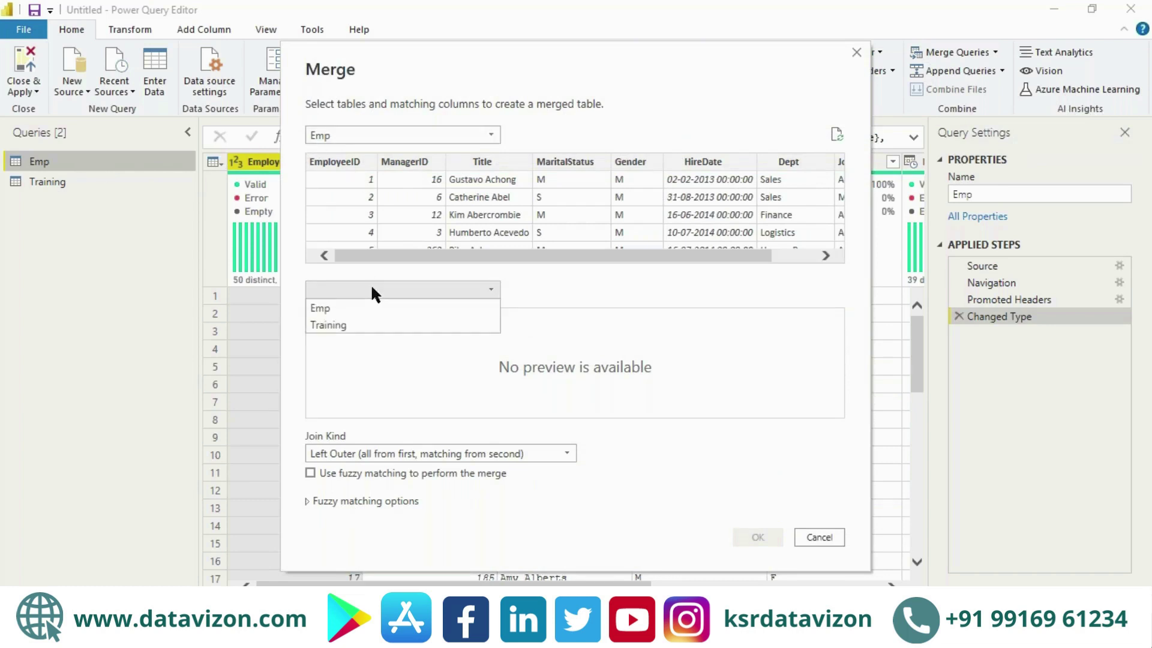
pyautogui.click(351, 321)
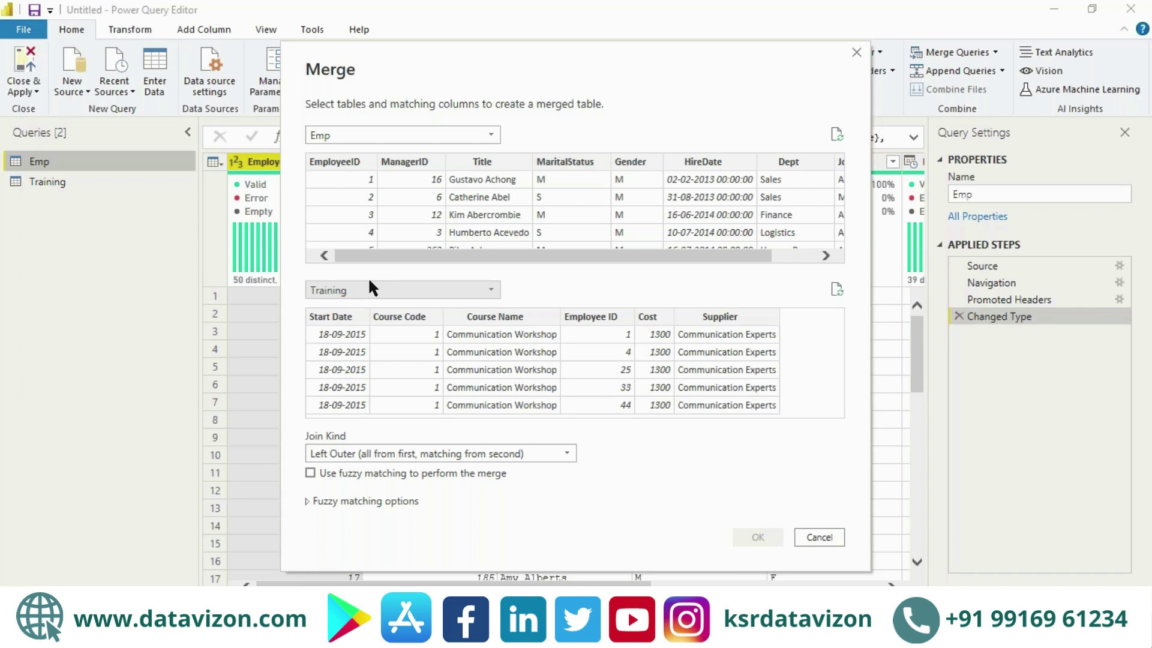
pyautogui.moveTo(380, 257)
pyautogui.mouseDown()
pyautogui.moveTo(441, 256)
pyautogui.moveTo(381, 256)
pyautogui.mouseUp()
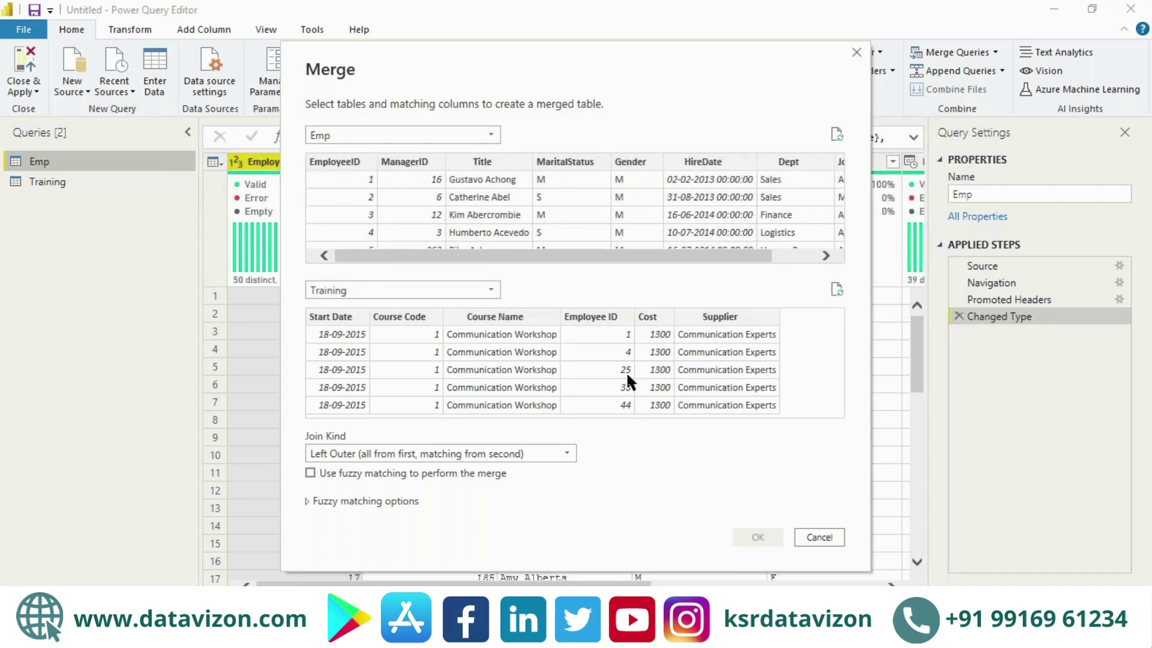
pyautogui.click(343, 170)
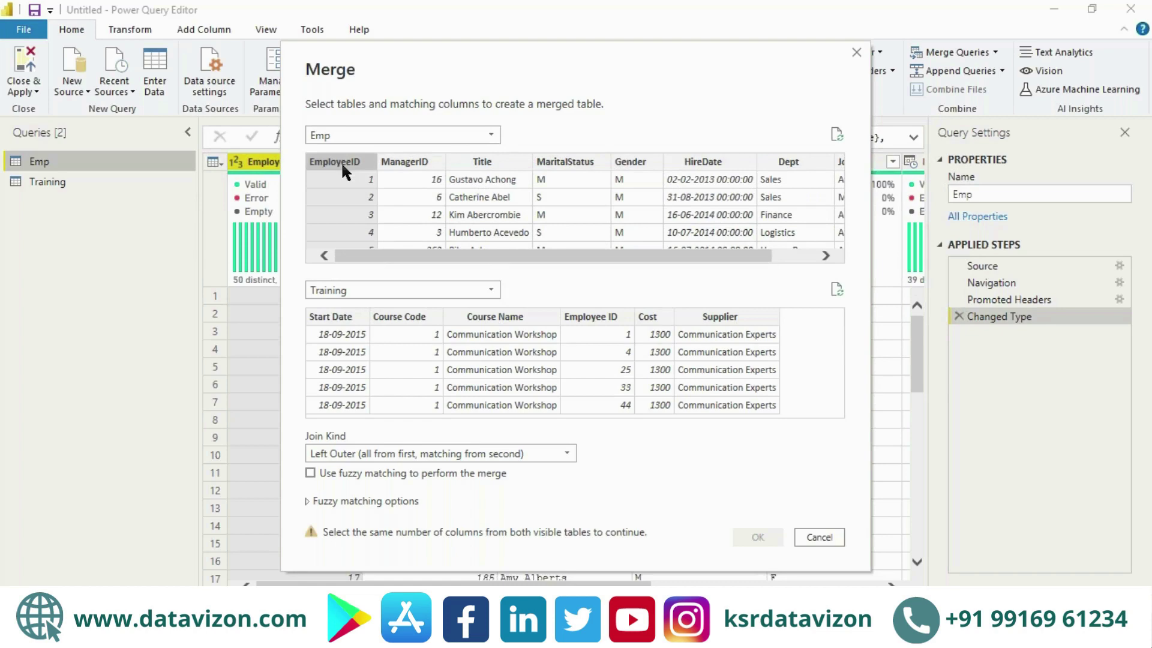
pyautogui.click(592, 317)
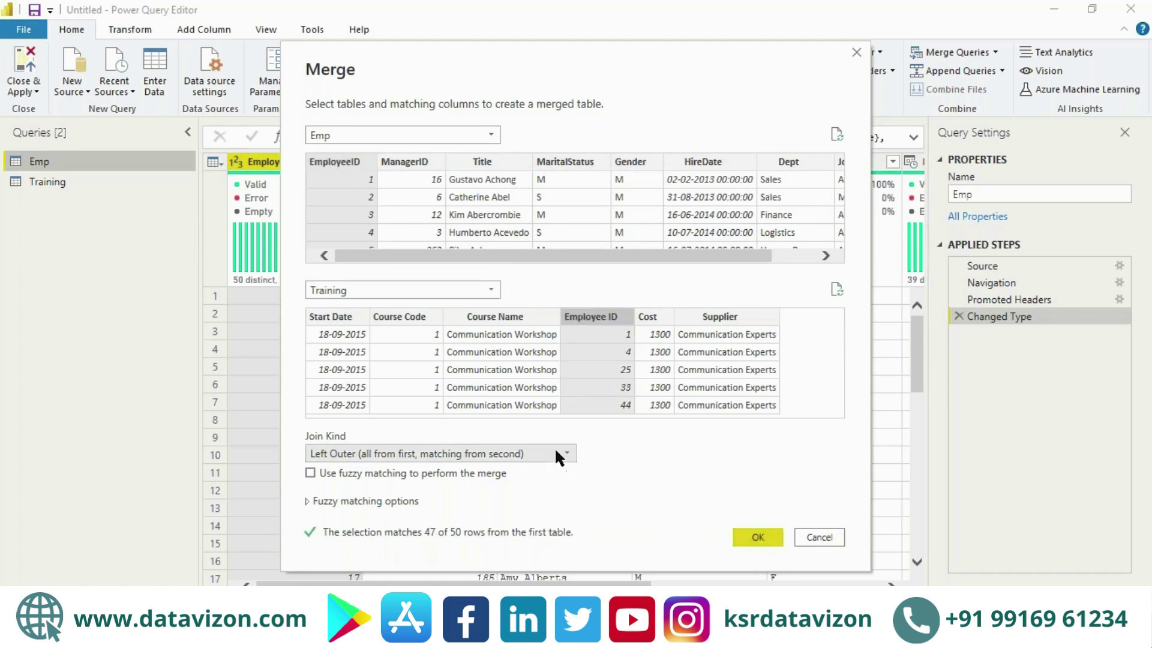
pyautogui.click(569, 461)
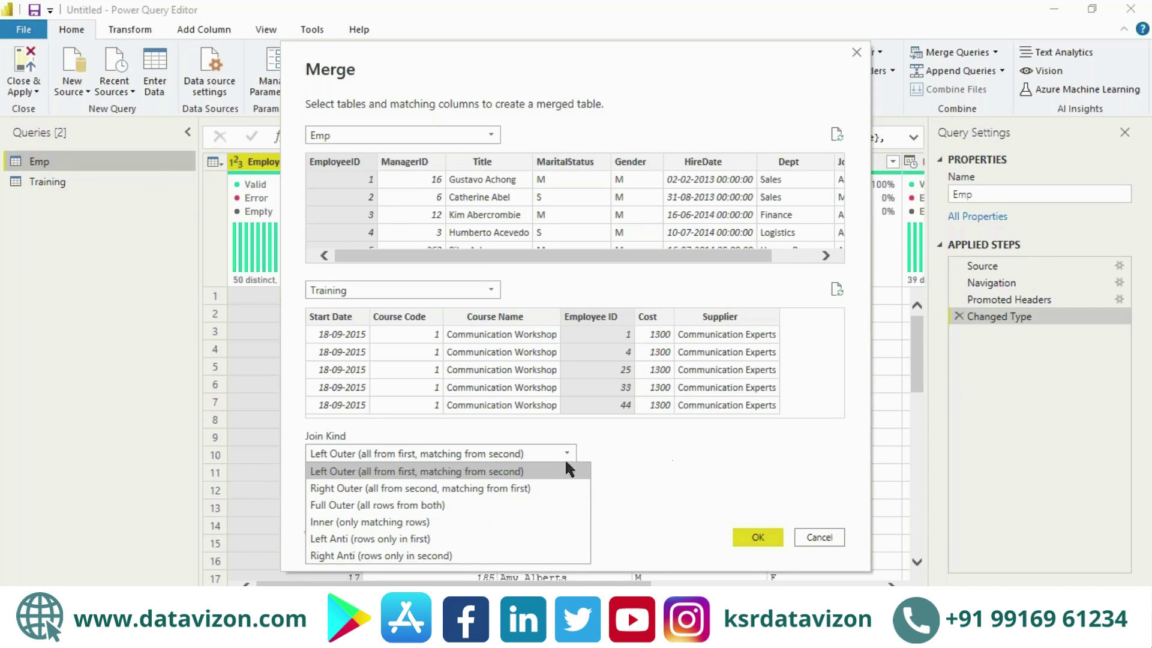
pyautogui.click(476, 471)
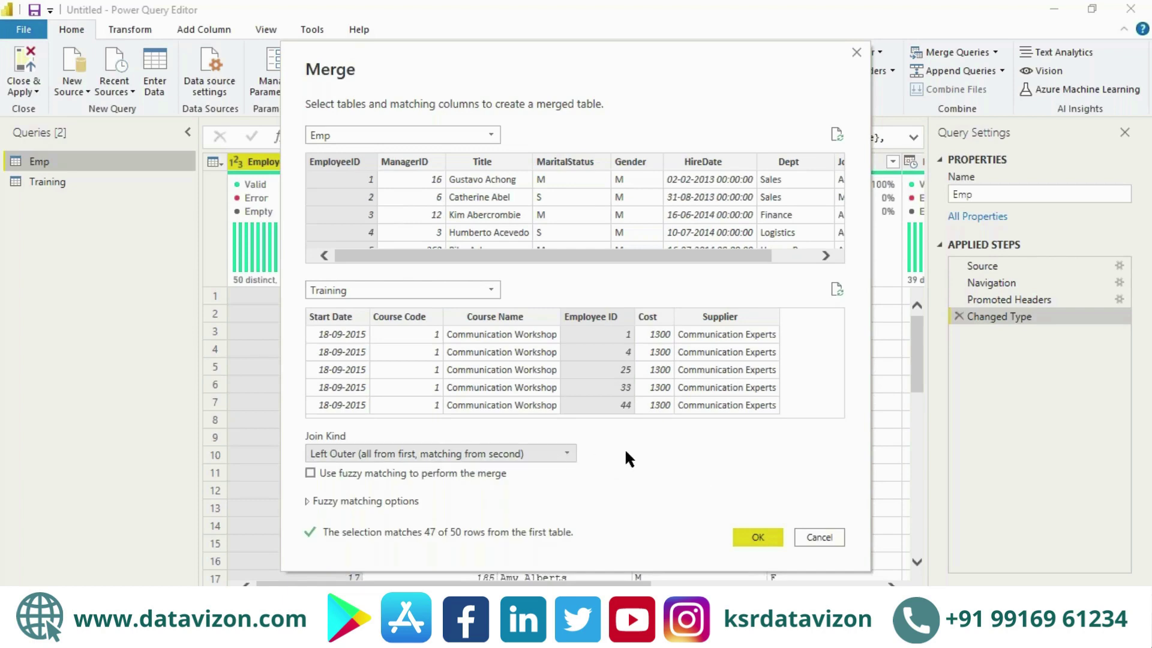
pyautogui.click(750, 534)
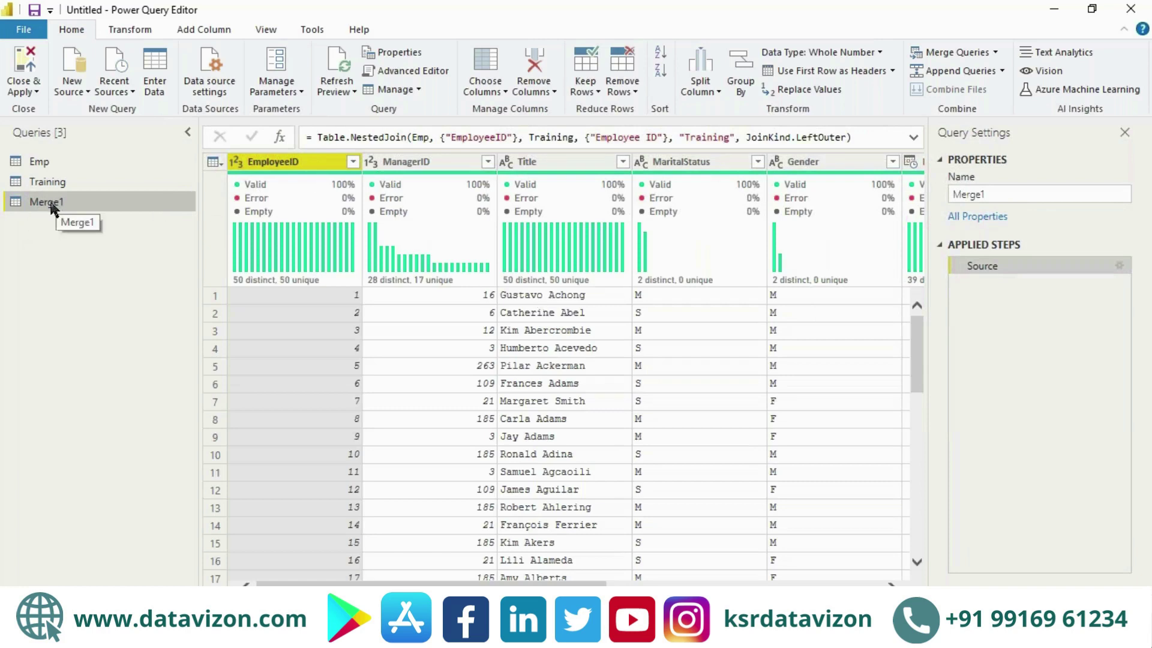
# Rename Merge1 to 'Emp_Traning' and scroll right to its nested Training column.
pyautogui.doubleClick(1000, 193)
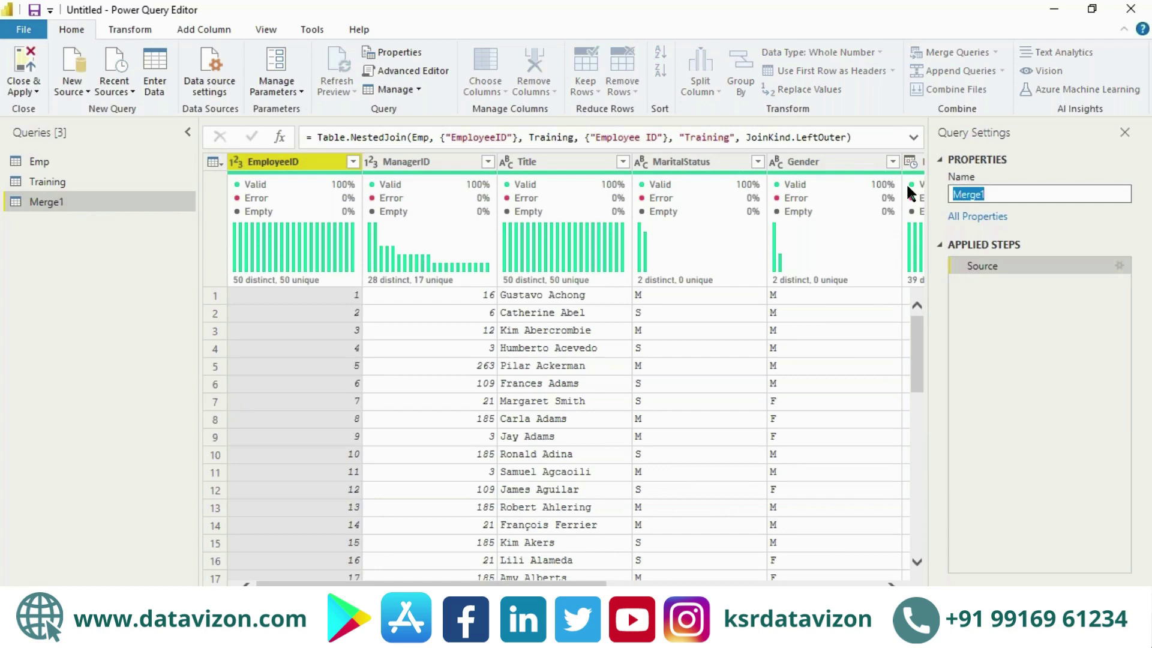
pyautogui.write('Emp_Traning')
pyautogui.click(1030, 413)
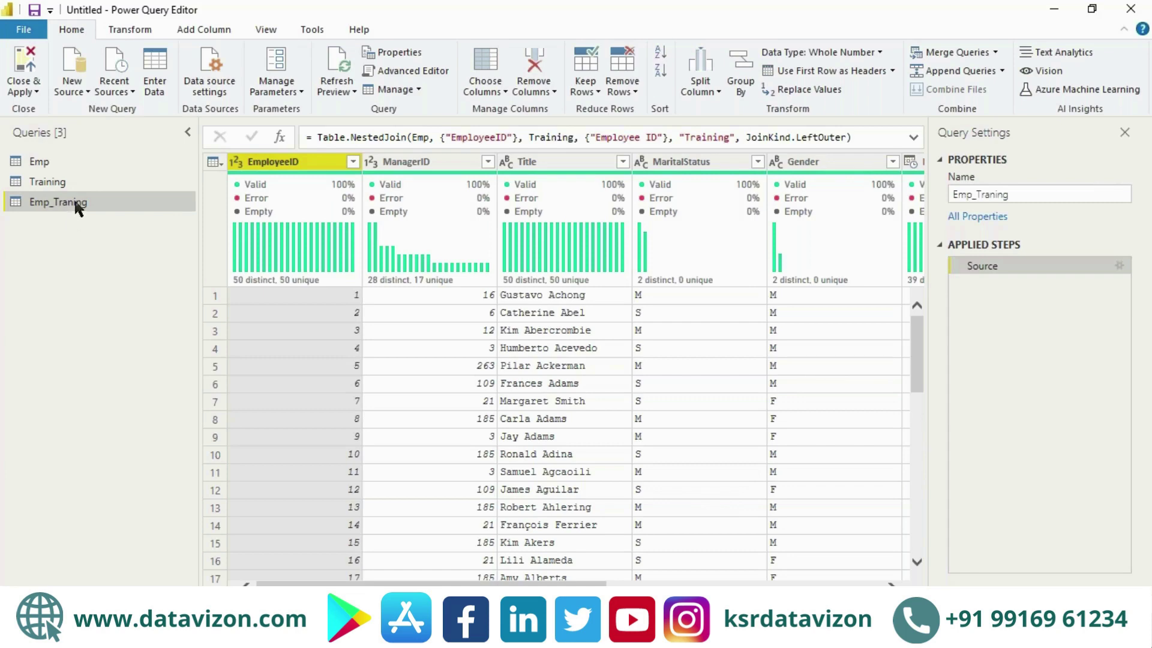
pyautogui.moveTo(275, 197)
pyautogui.moveTo(335, 585); pyautogui.dragTo(609, 584)
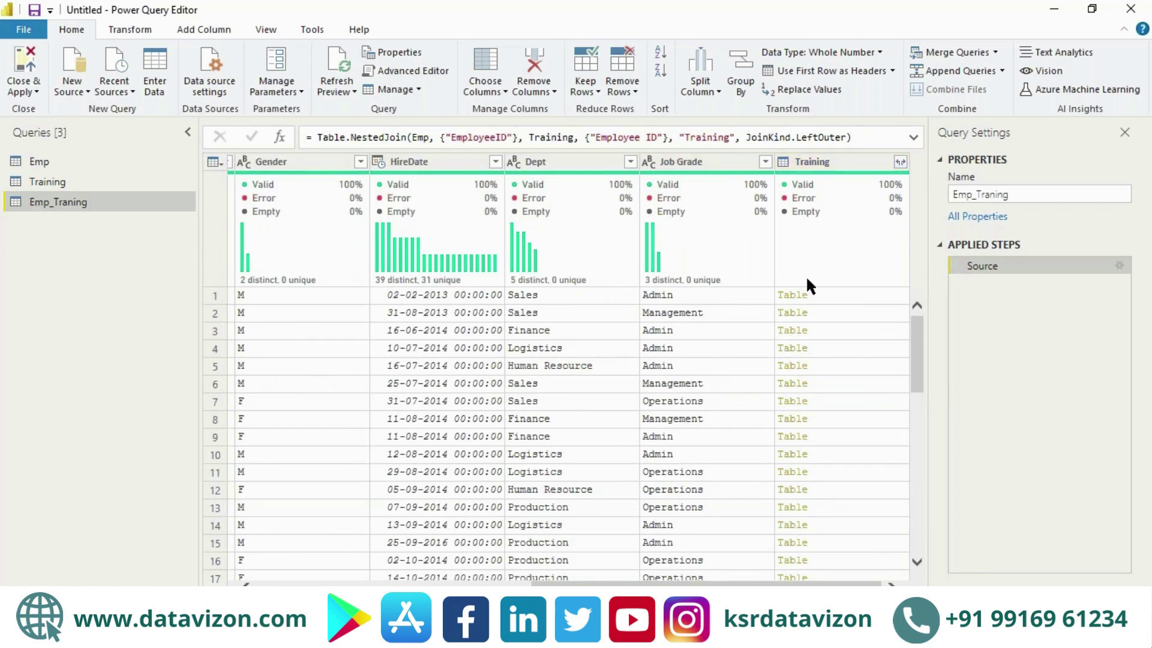
# Expand the Training column into its fields, leaving out Employee ID.
pyautogui.click(900, 163)
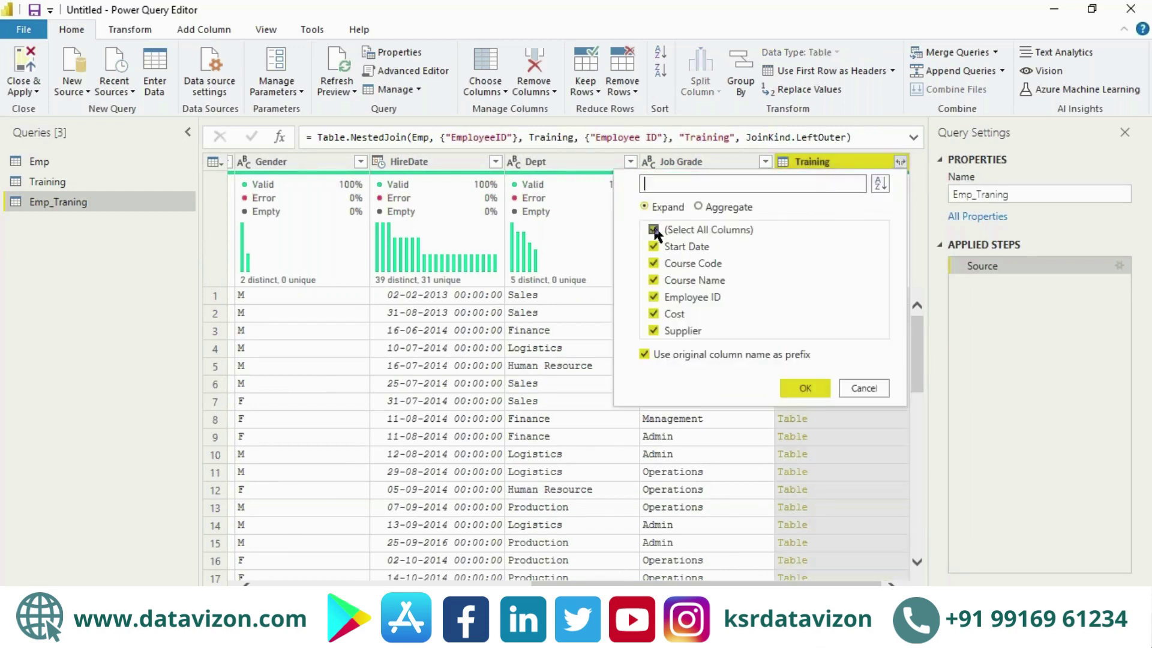
pyautogui.click(653, 297)
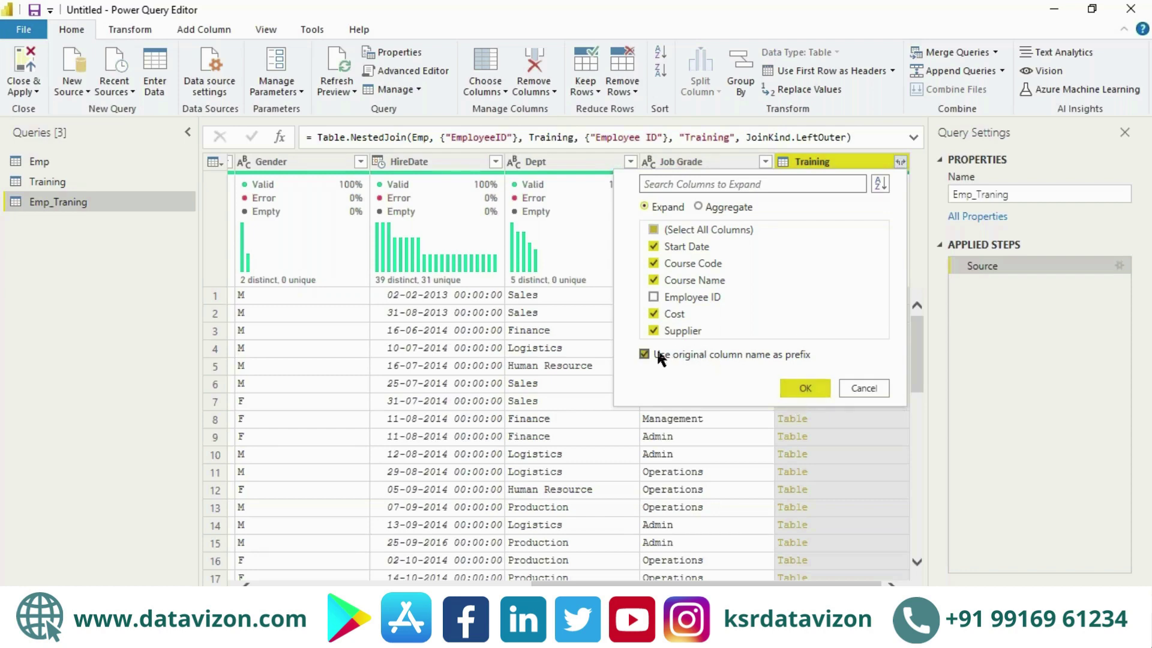
pyautogui.click(803, 389)
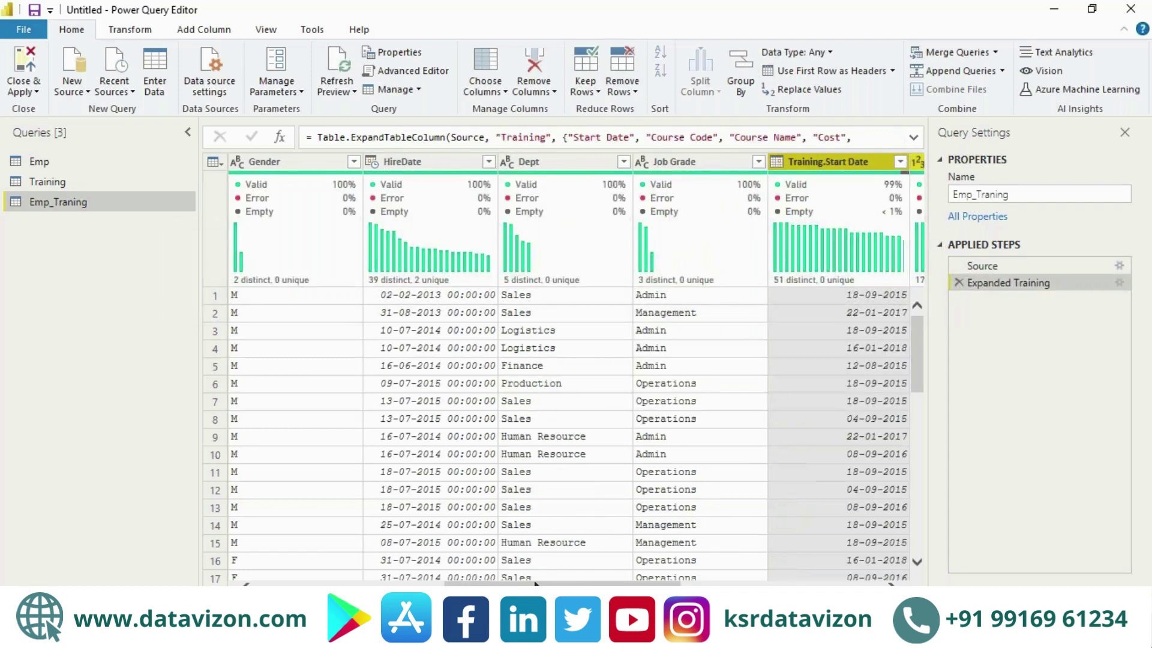
# Enlarge the preview and scroll to the Training.Start Date through Supplier columns.
pyautogui.moveTo(539, 584)
pyautogui.mouseDown()
pyautogui.moveTo(341, 583)
pyautogui.moveTo(551, 584)
pyautogui.mouseUp()
pyautogui.click(685, 163)
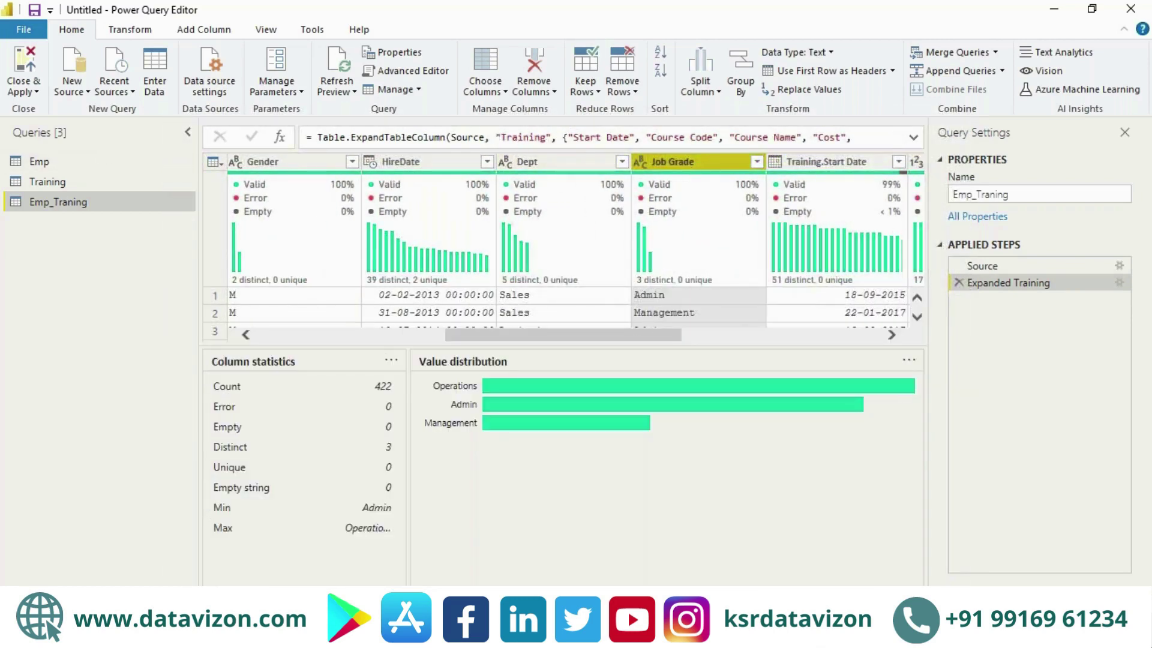
pyautogui.moveTo(625, 347); pyautogui.dragTo(705, 528)
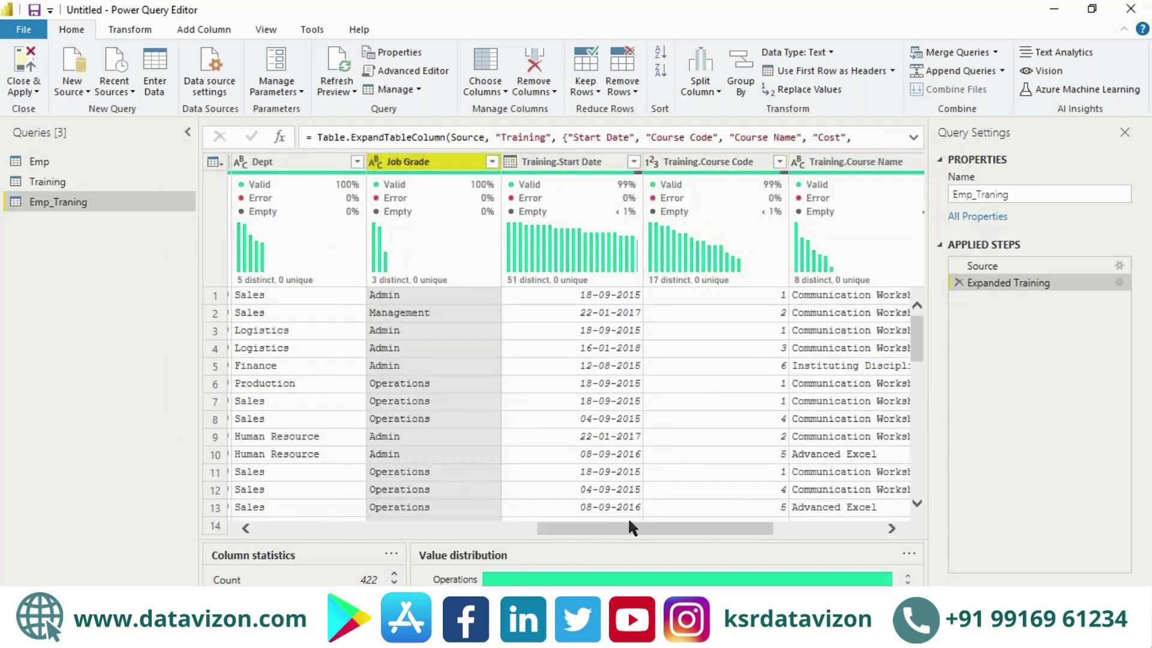
pyautogui.moveTo(630, 527); pyautogui.dragTo(738, 528)
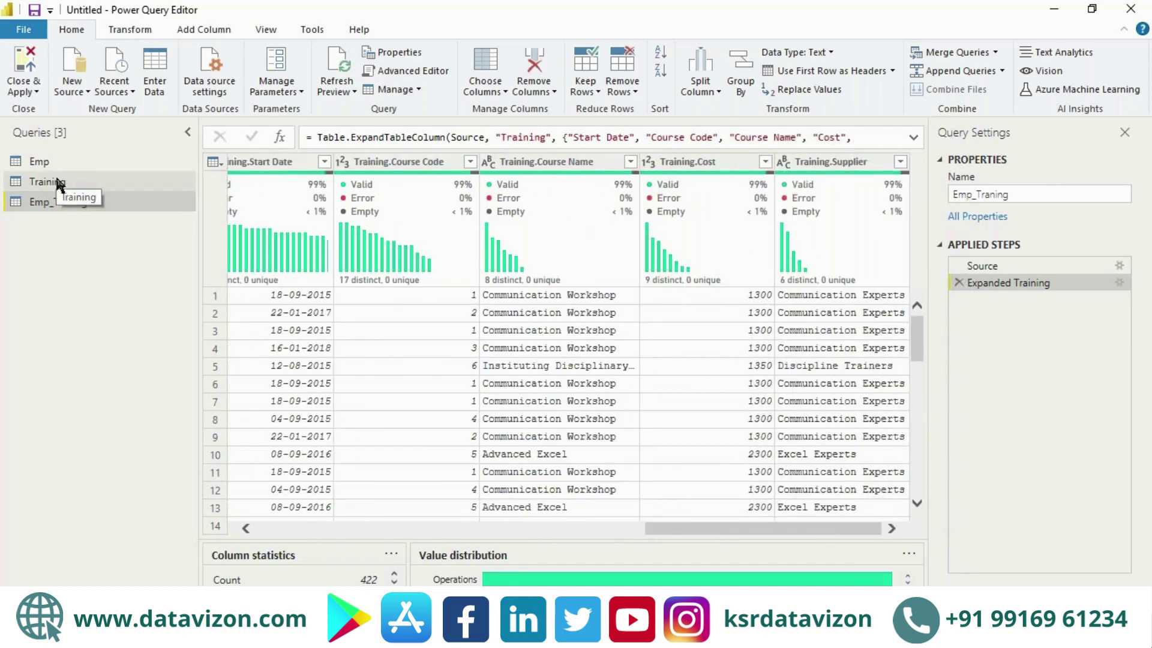
# Close & Apply, then view the Emp, Training and Emp_Traning tables in Data view.
pyautogui.click(22, 72)
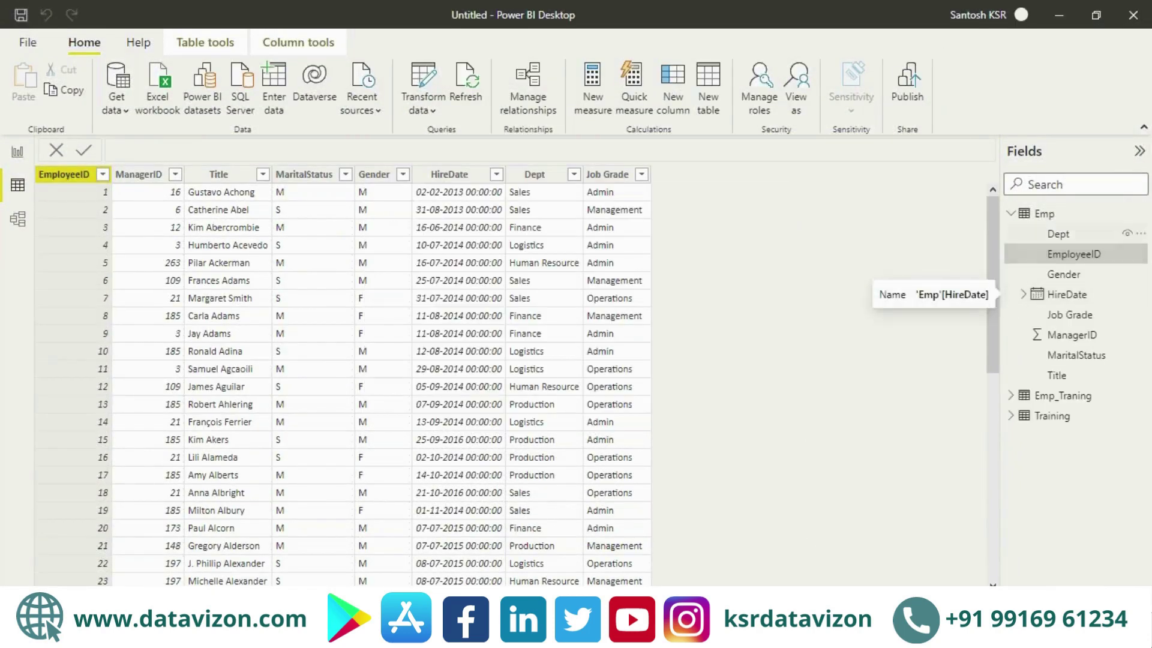
pyautogui.click(1011, 213)
pyautogui.click(26, 190)
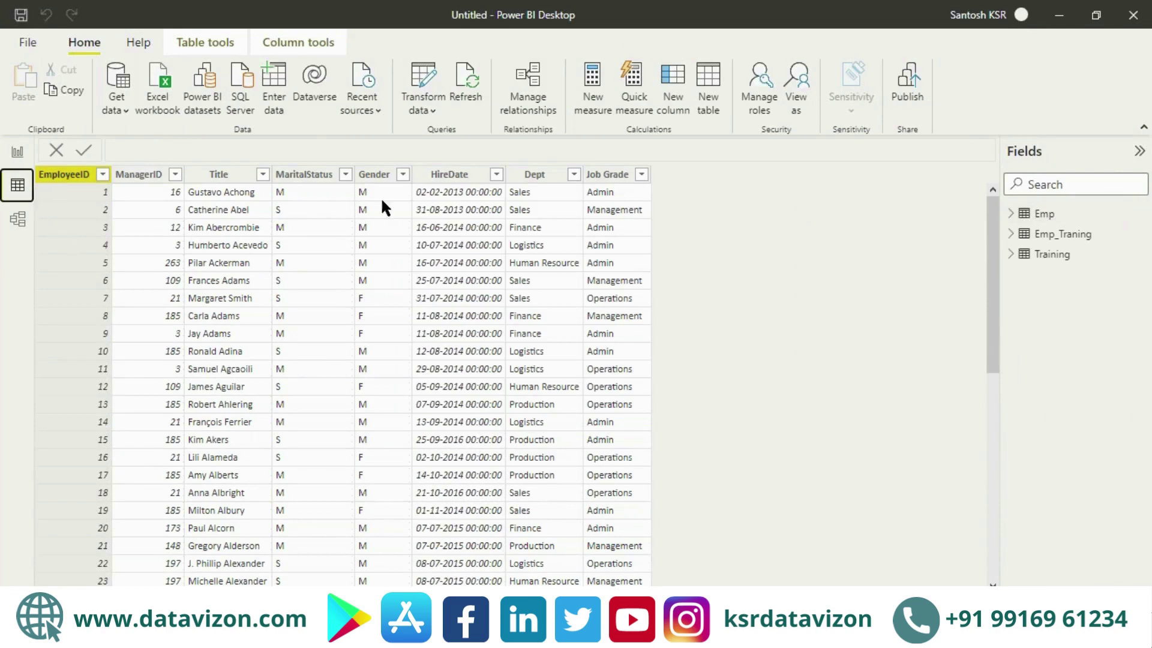
pyautogui.click(1028, 215)
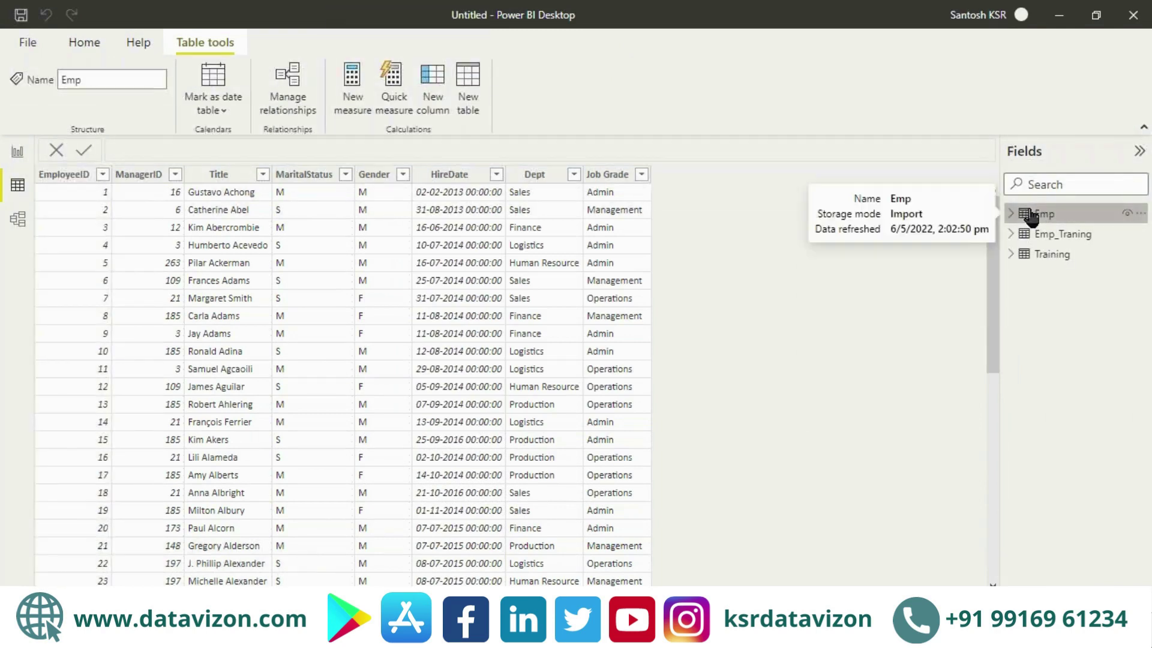
pyautogui.click(1047, 257)
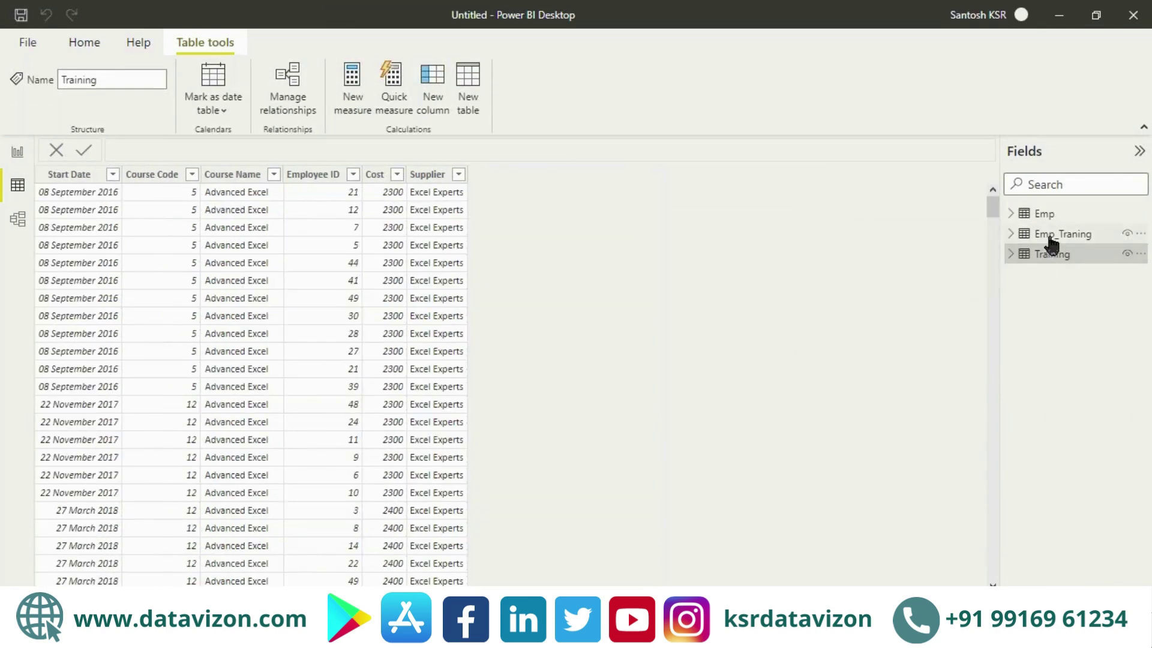
pyautogui.click(1050, 237)
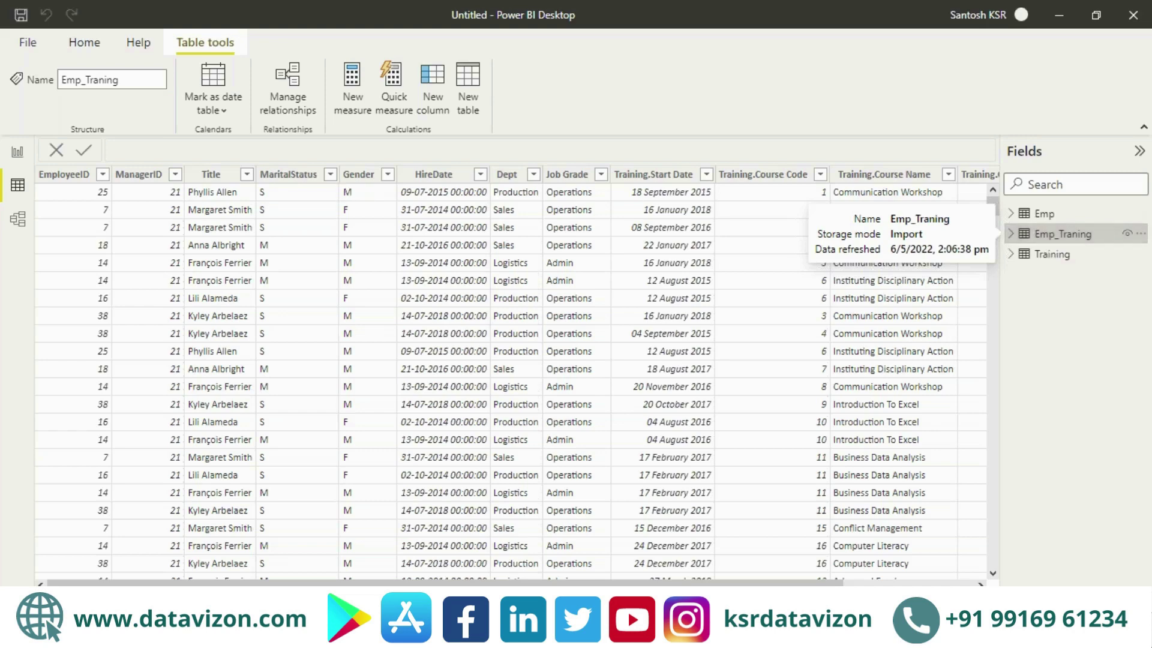
# Reopen Power Query Editor through Home > Transform data.
pyautogui.click(84, 43)
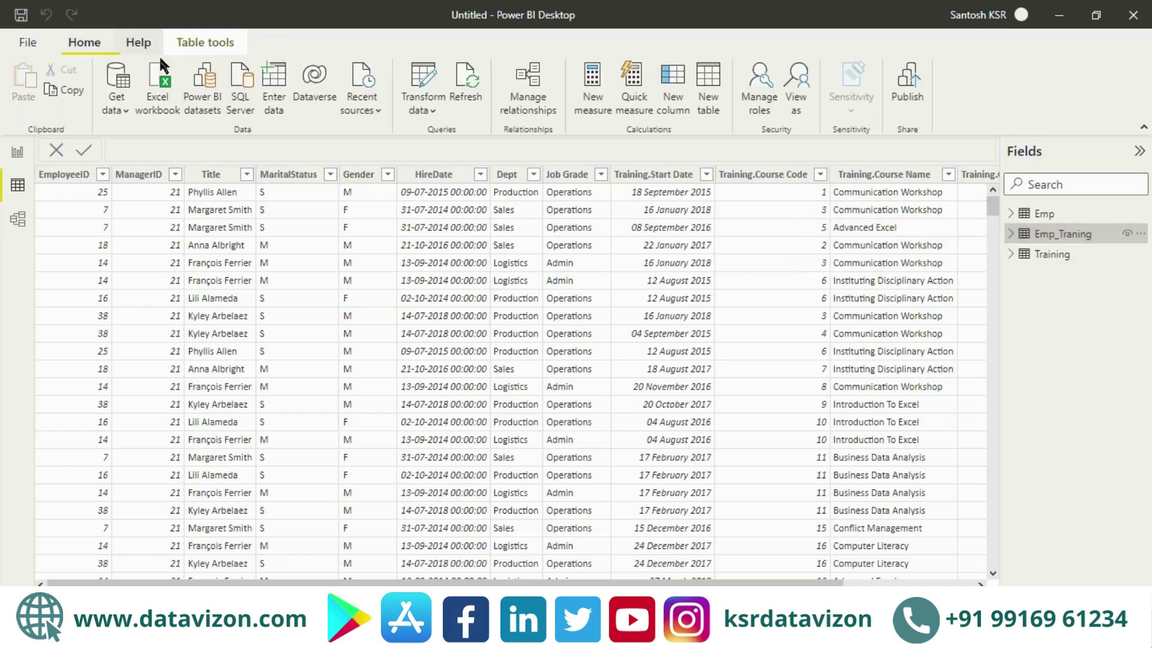
pyautogui.click(431, 109)
pyautogui.click(447, 142)
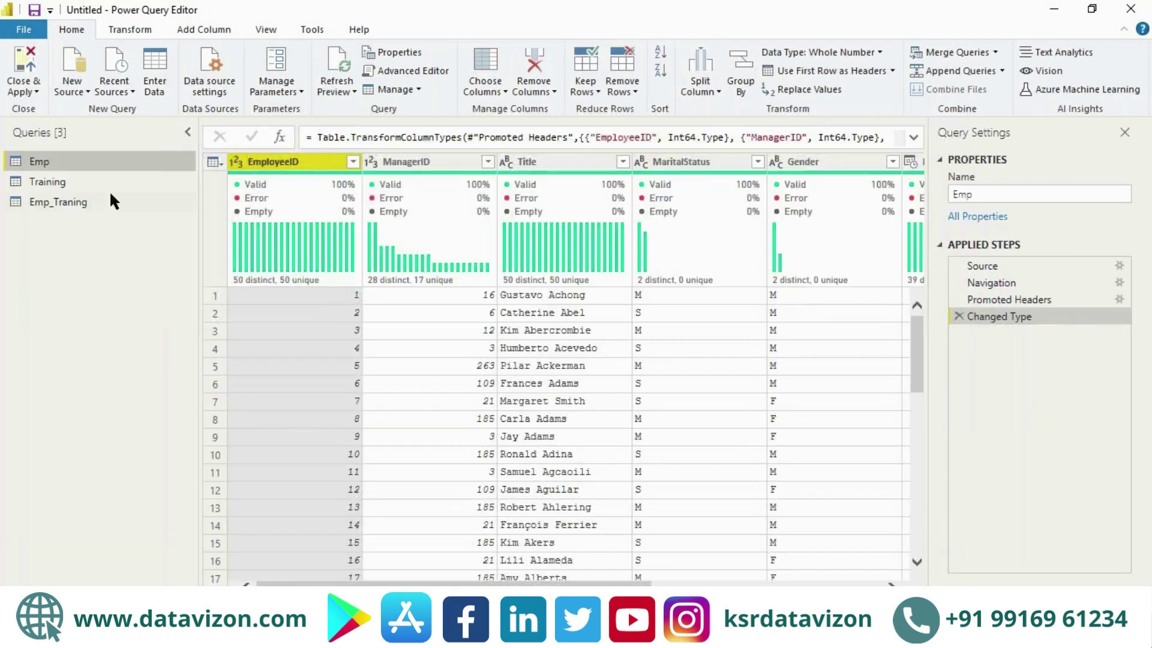
# Delete the Emp_Traning query, then select Emp and show the Merge Queries options.
pyautogui.rightClick(67, 202)
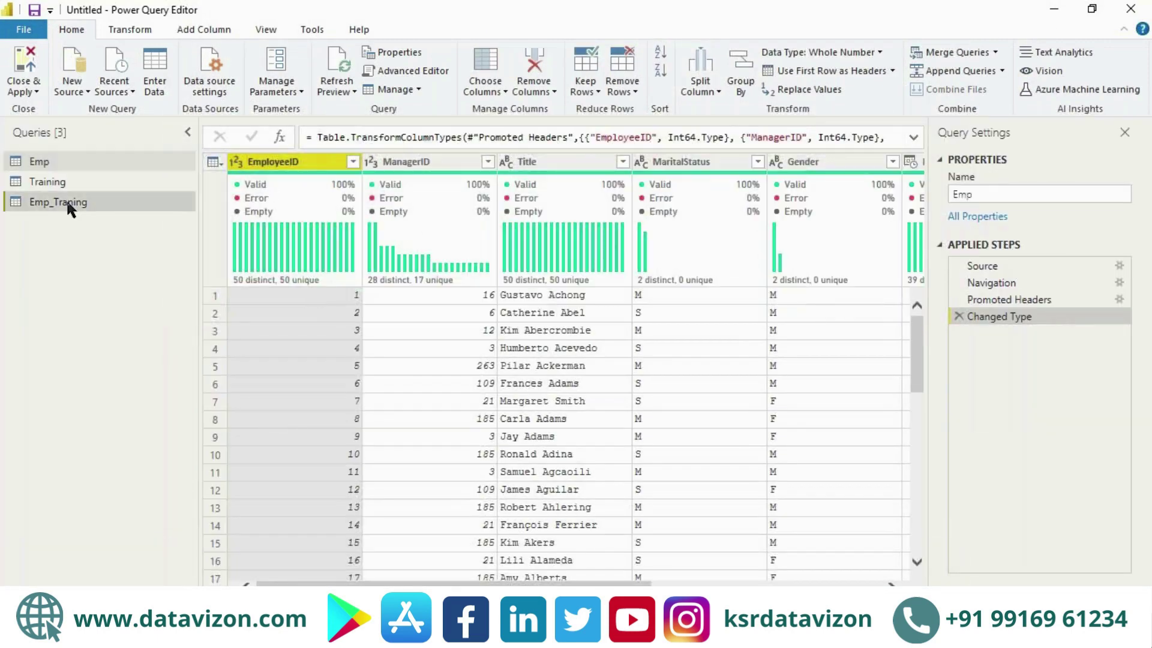
pyautogui.click(105, 254)
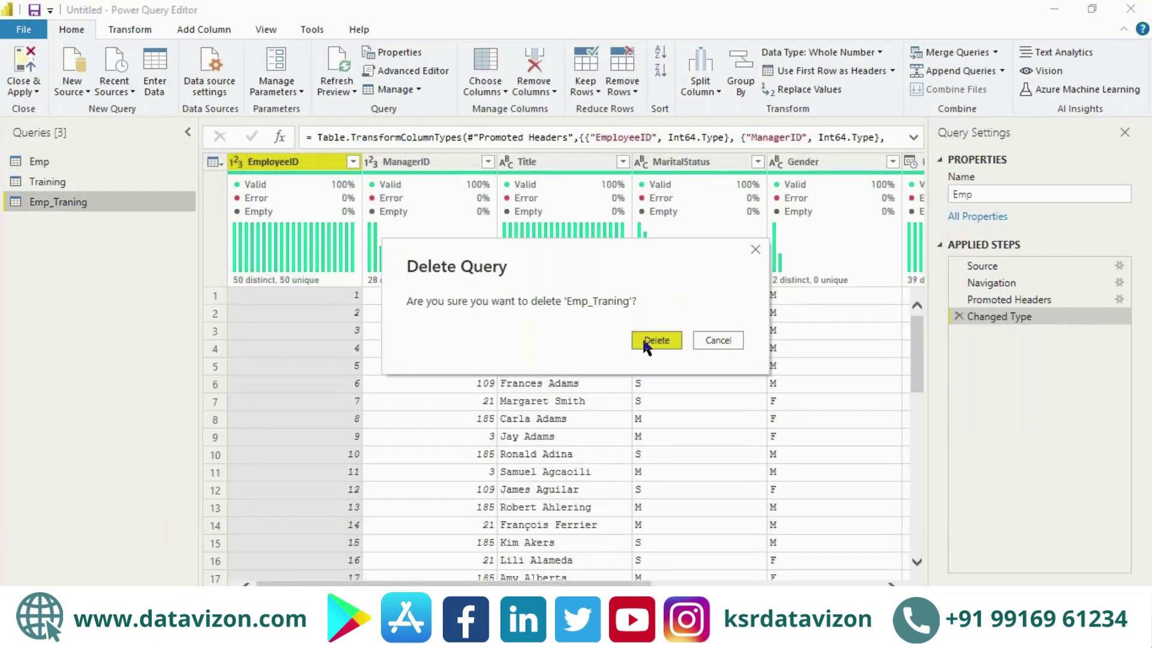
pyautogui.click(642, 337)
pyautogui.click(45, 159)
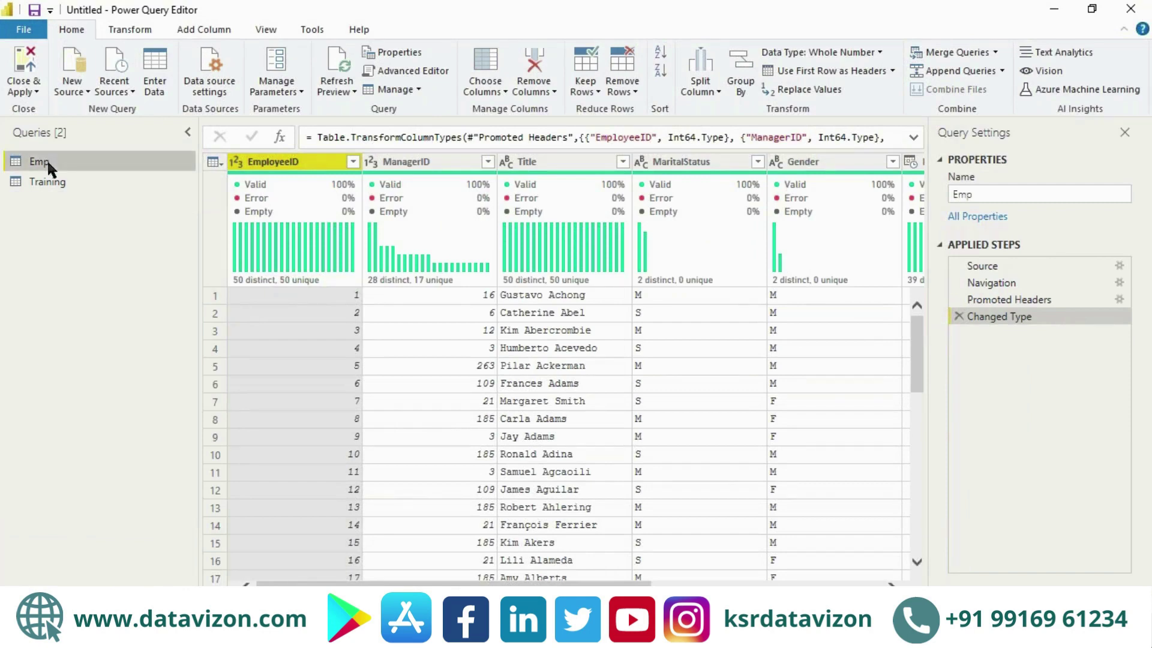
pyautogui.click(995, 53)
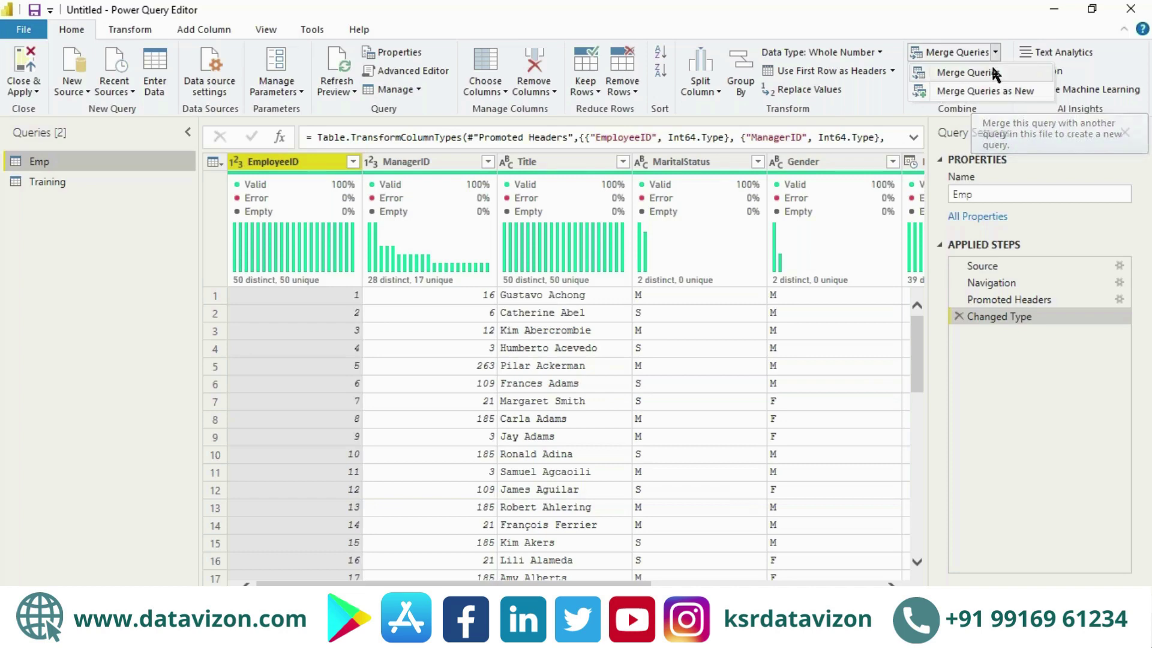
# Merge the Training table into Emp, matching EmployeeID to Employee ID.
pyautogui.click(991, 68)
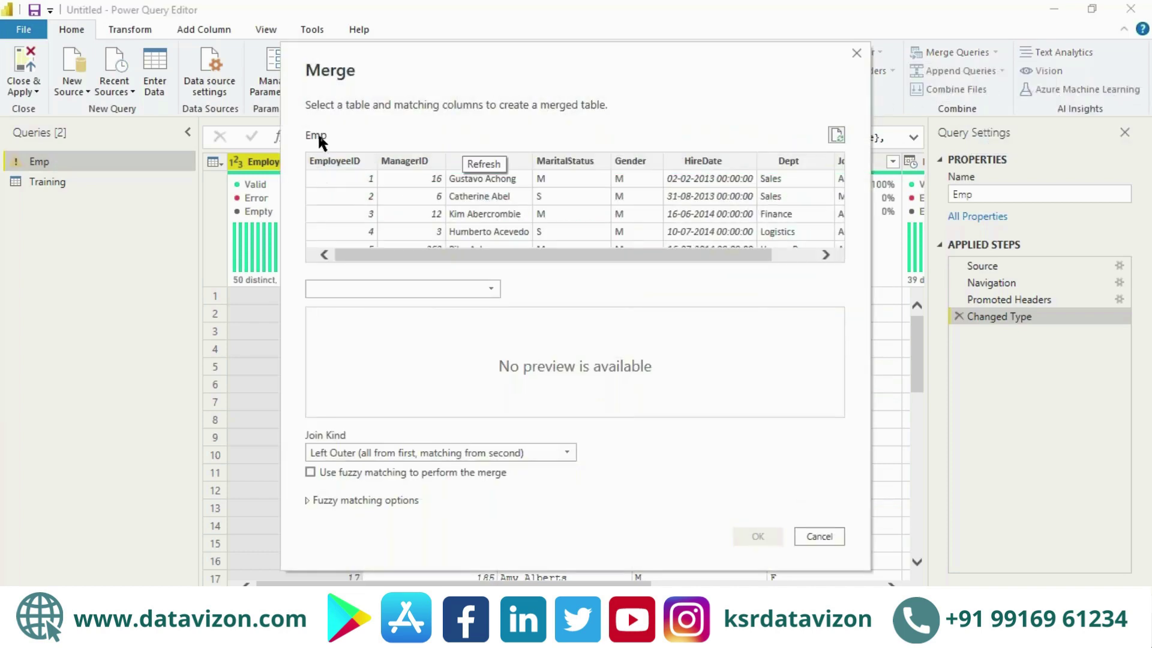
pyautogui.click(340, 287)
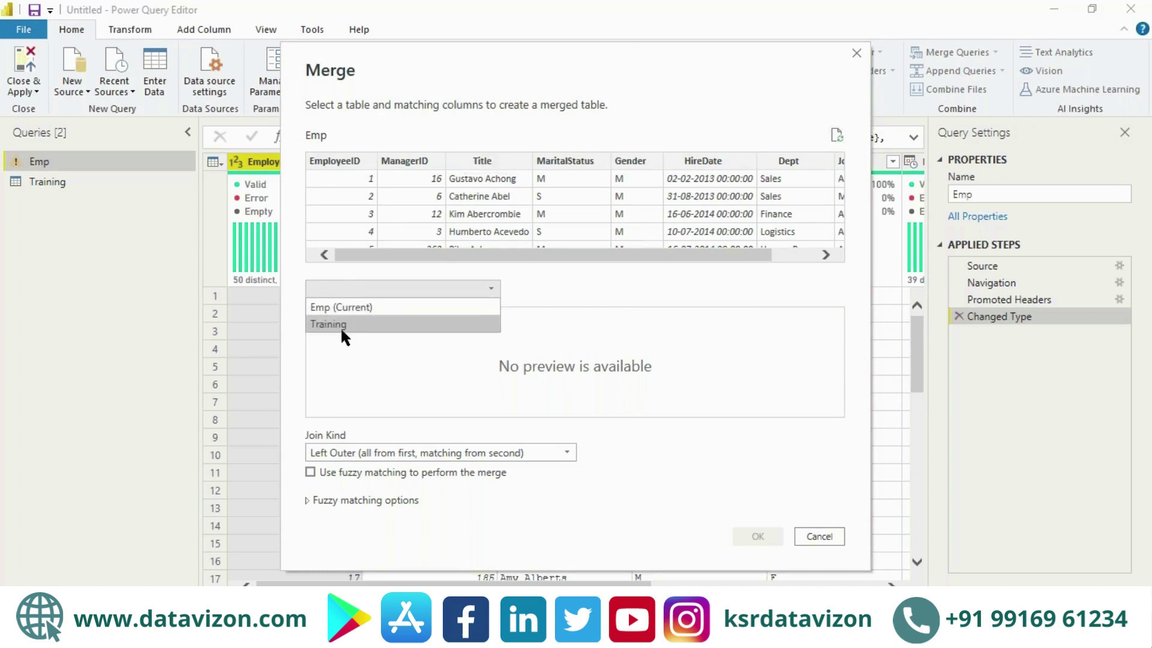
pyautogui.click(346, 322)
pyautogui.click(351, 162)
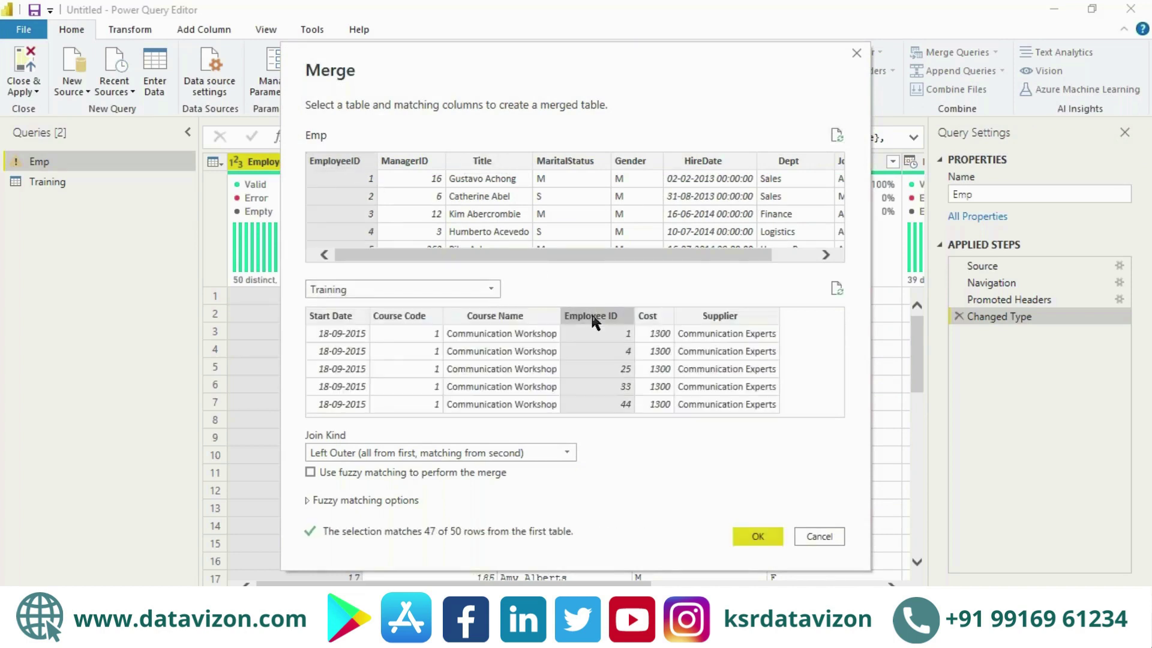
pyautogui.click(747, 536)
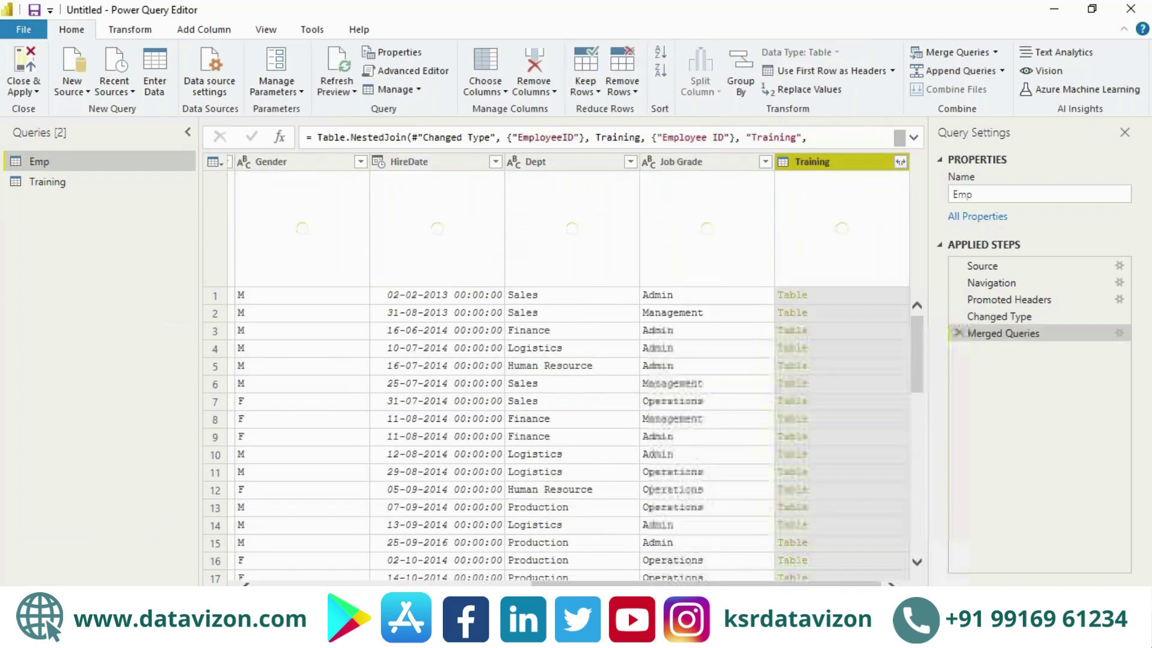
# Expand the Training columns without name prefixes, leaving out the duplicate Employee ID.
pyautogui.click(900, 161)
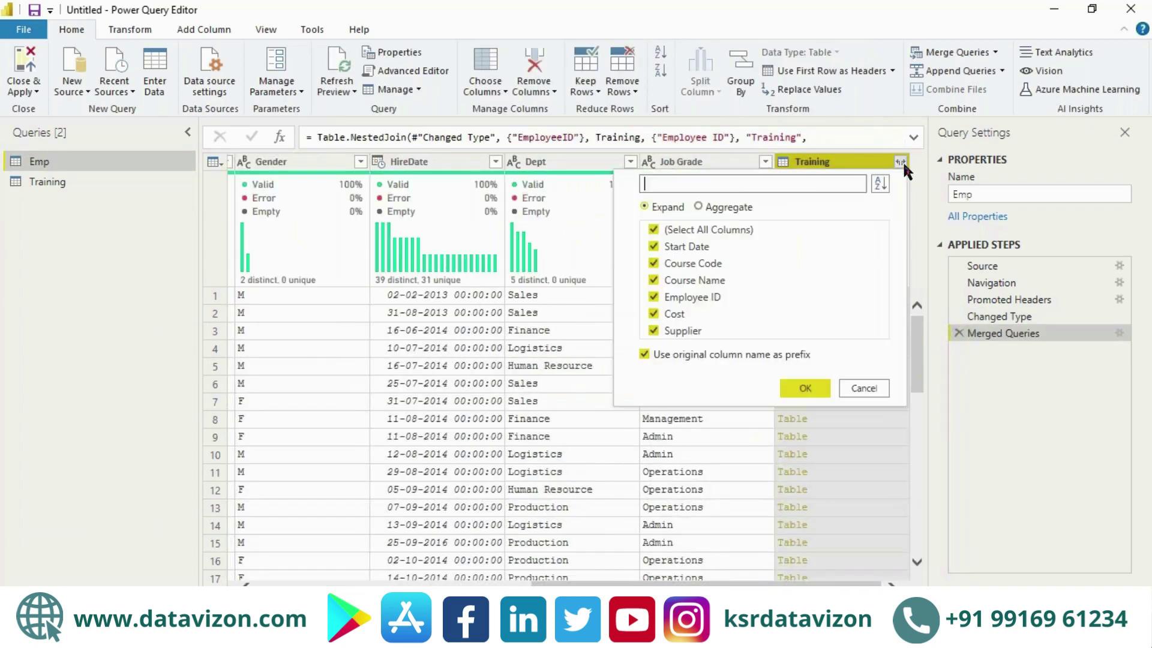
pyautogui.click(646, 354)
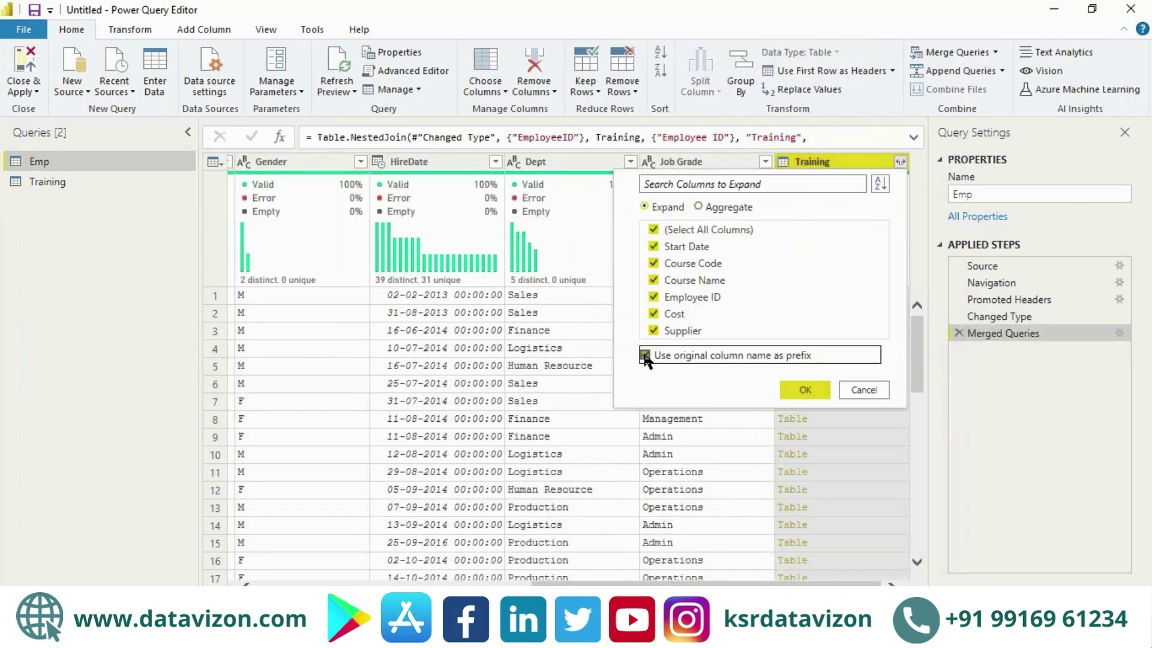
pyautogui.click(653, 297)
pyautogui.click(800, 390)
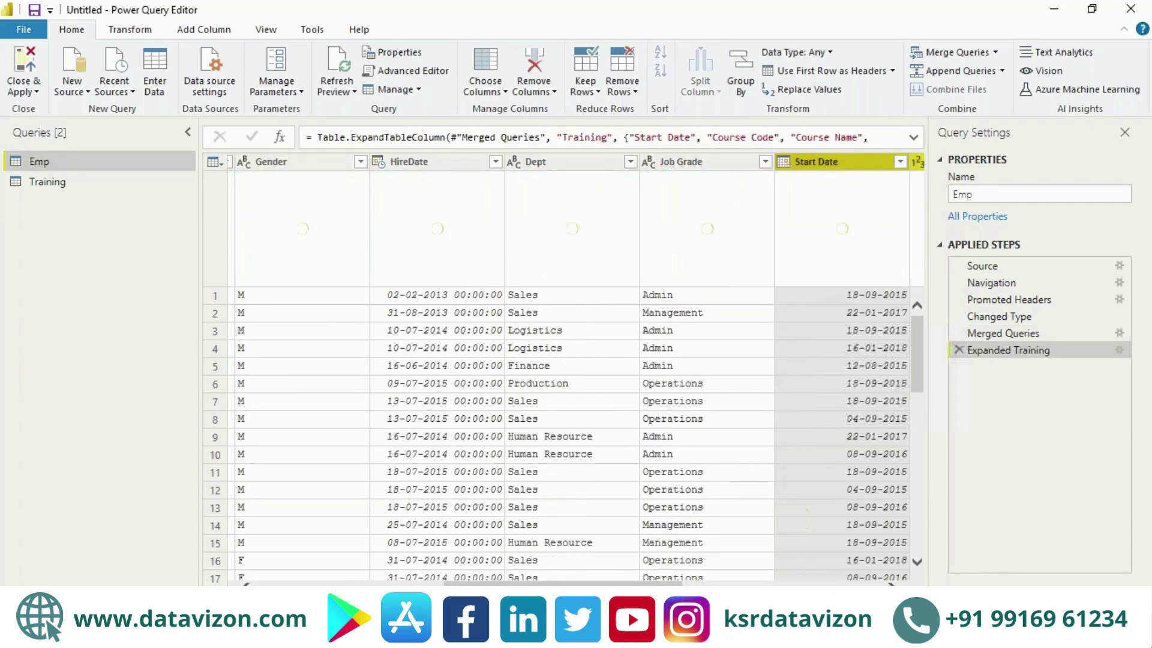
pyautogui.moveTo(548, 583); pyautogui.dragTo(250, 548)
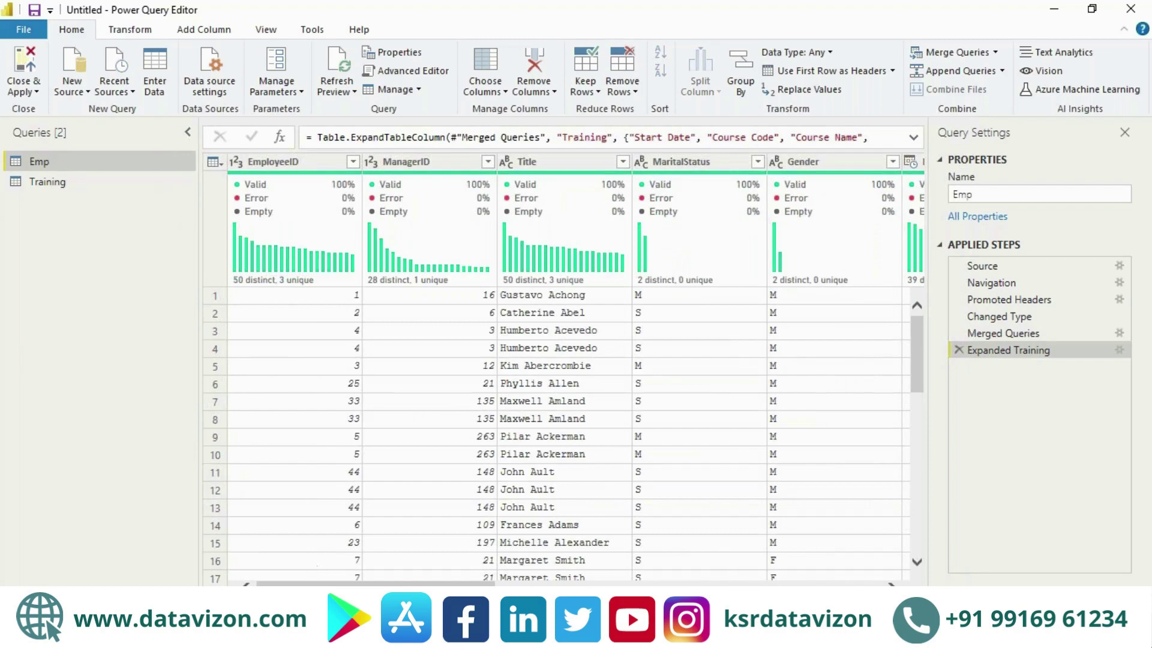
# Scroll right to show the Start Date, Course Code, Course Name, Cost and Supplier columns, checking the merge types without choosing one.
pyautogui.moveTo(310, 583); pyautogui.dragTo(699, 583)
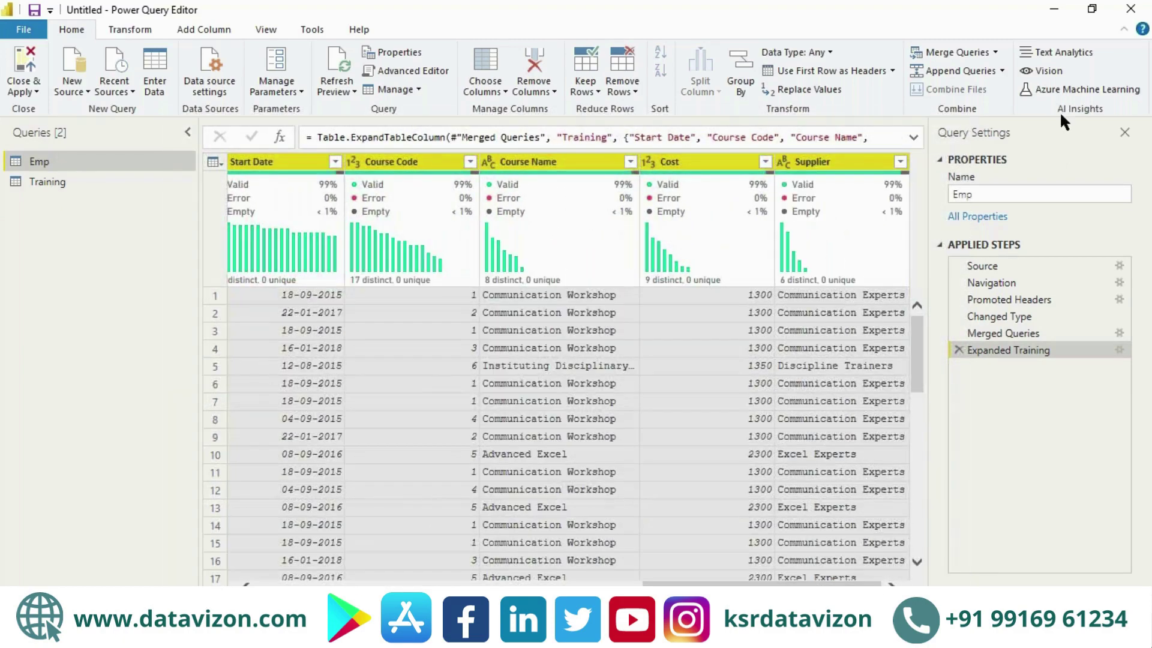
pyautogui.click(995, 53)
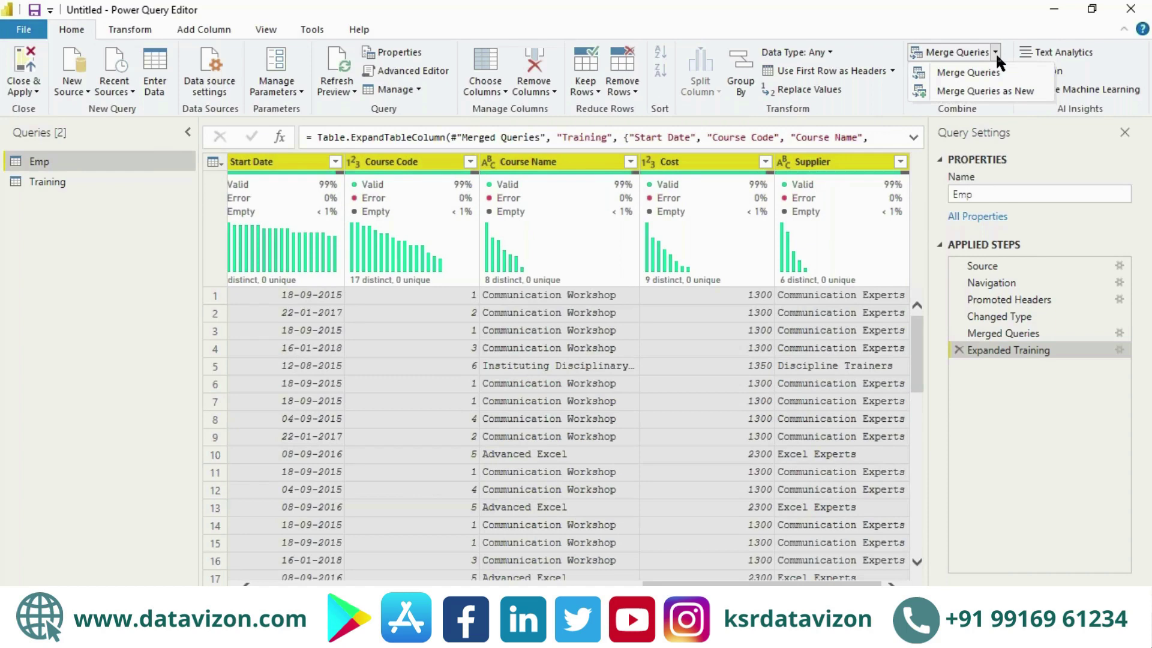
pyautogui.click(37, 159)
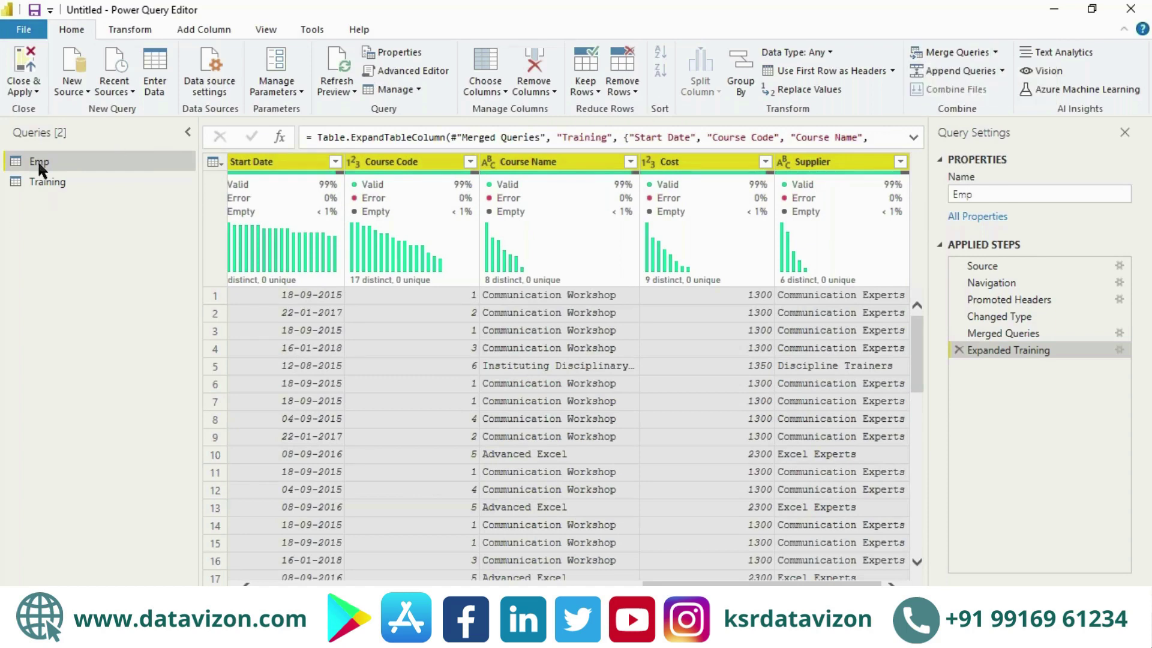